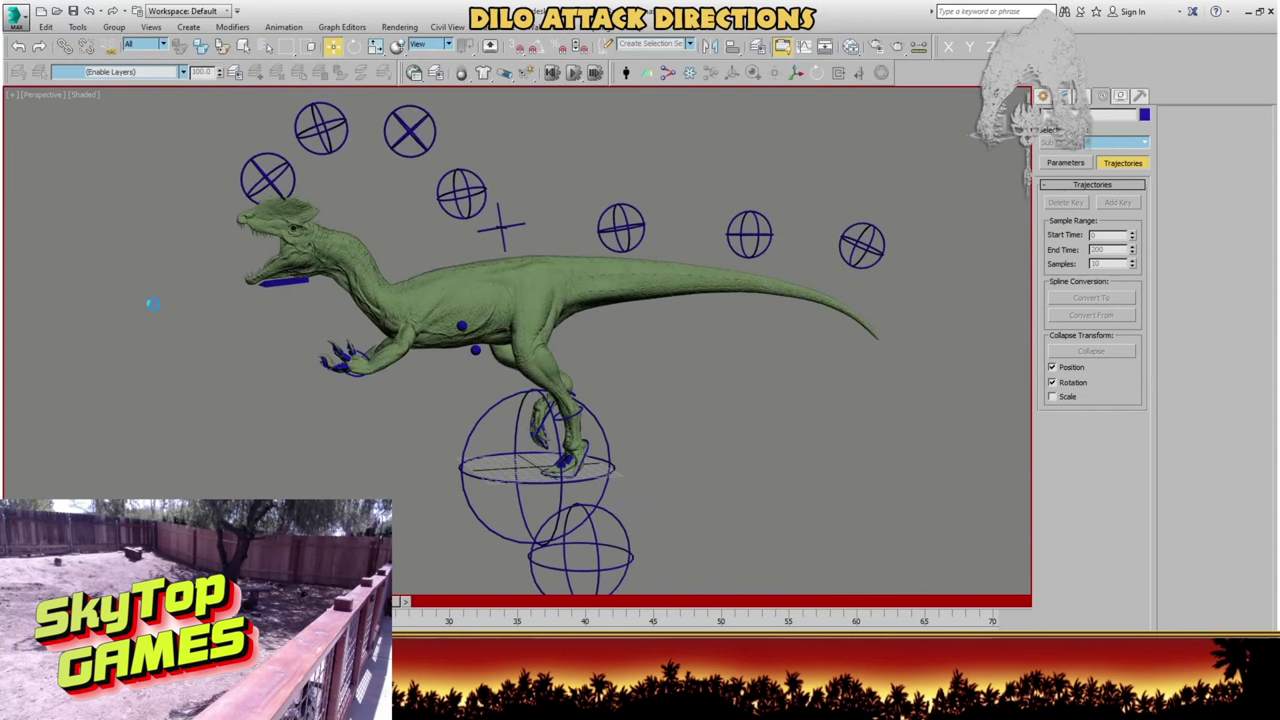
- Review the attack animation and try rotating the lower neck control about its local axis
{"action": "left_click_drag", "start_coordinate": [363, 605], "coordinate": [516, 607]}
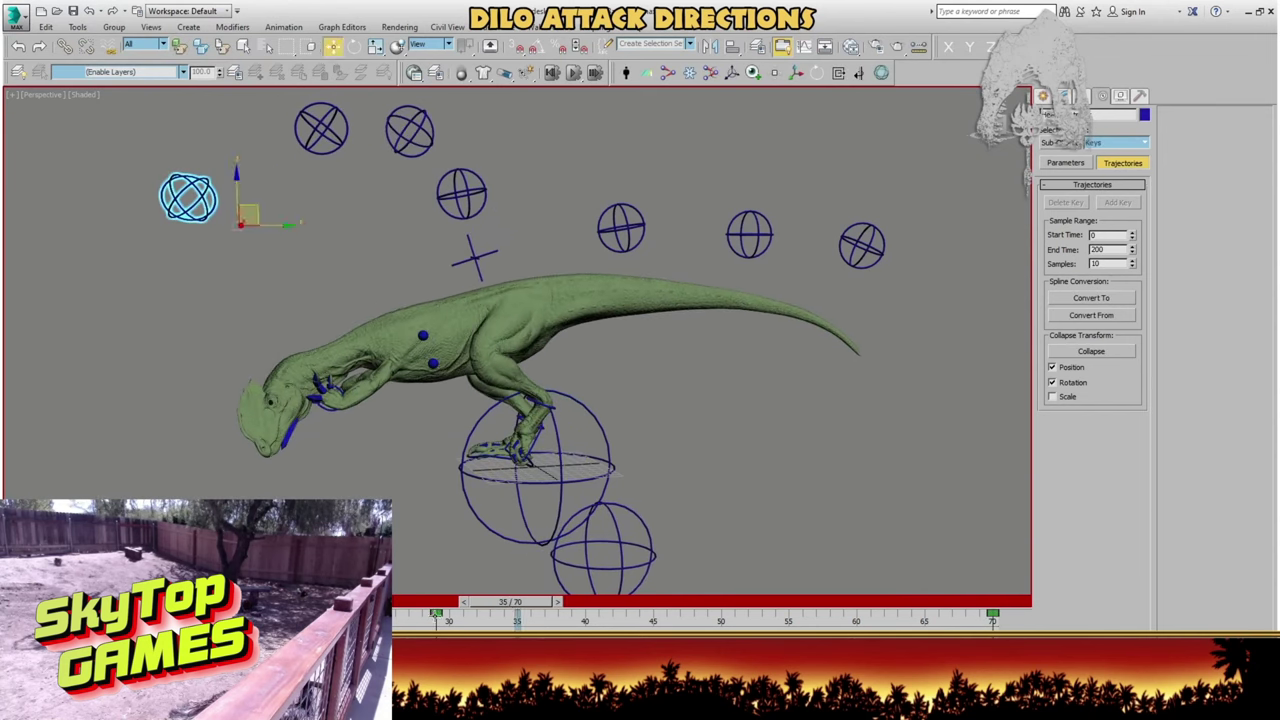
{"action": "left_click_drag", "start_coordinate": [436, 615], "coordinate": [374, 603]}
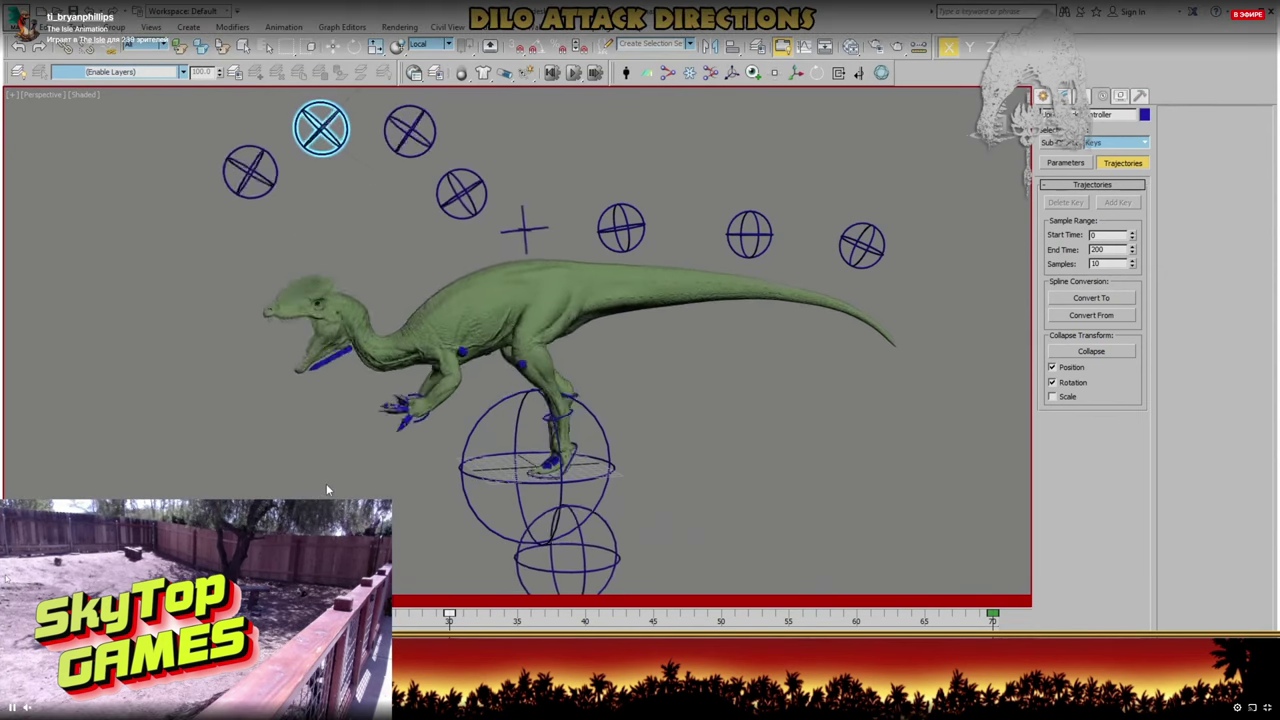
{"action": "key", "text": "slash"}
{"action": "key", "text": "e"}
{"action": "left_click", "coordinate": [409, 138]}
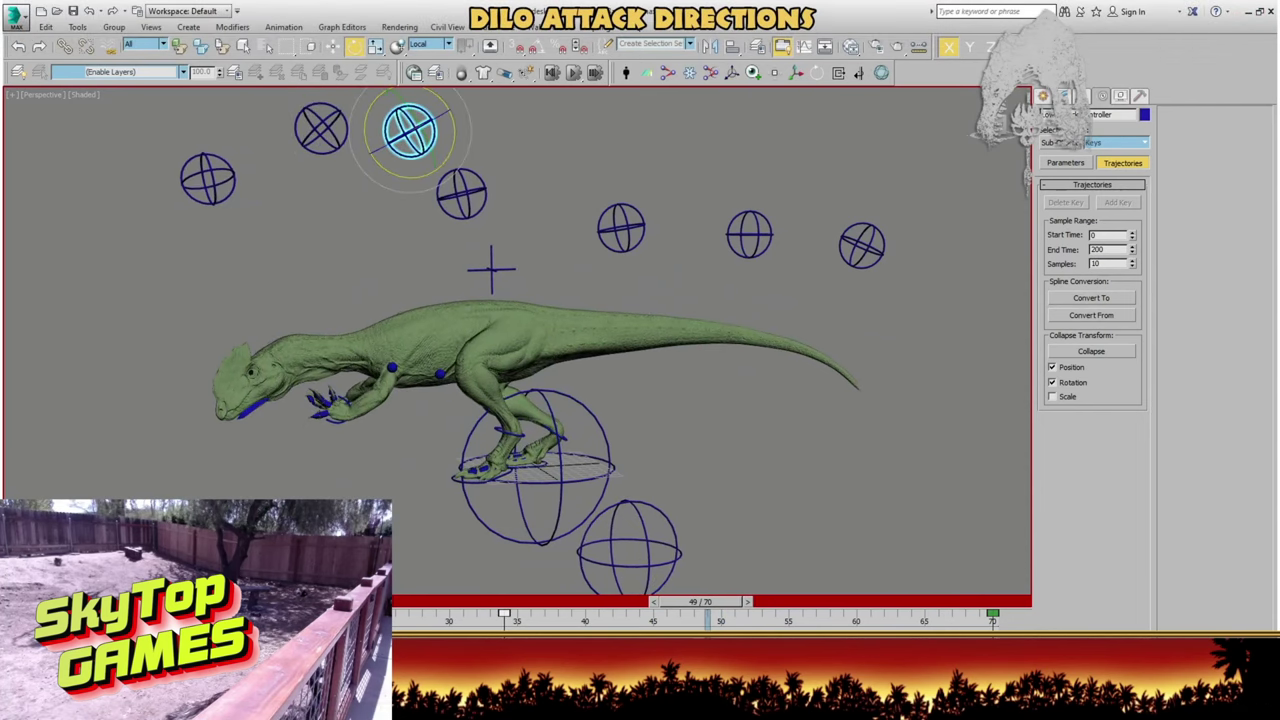
{"action": "key", "text": "slash"}
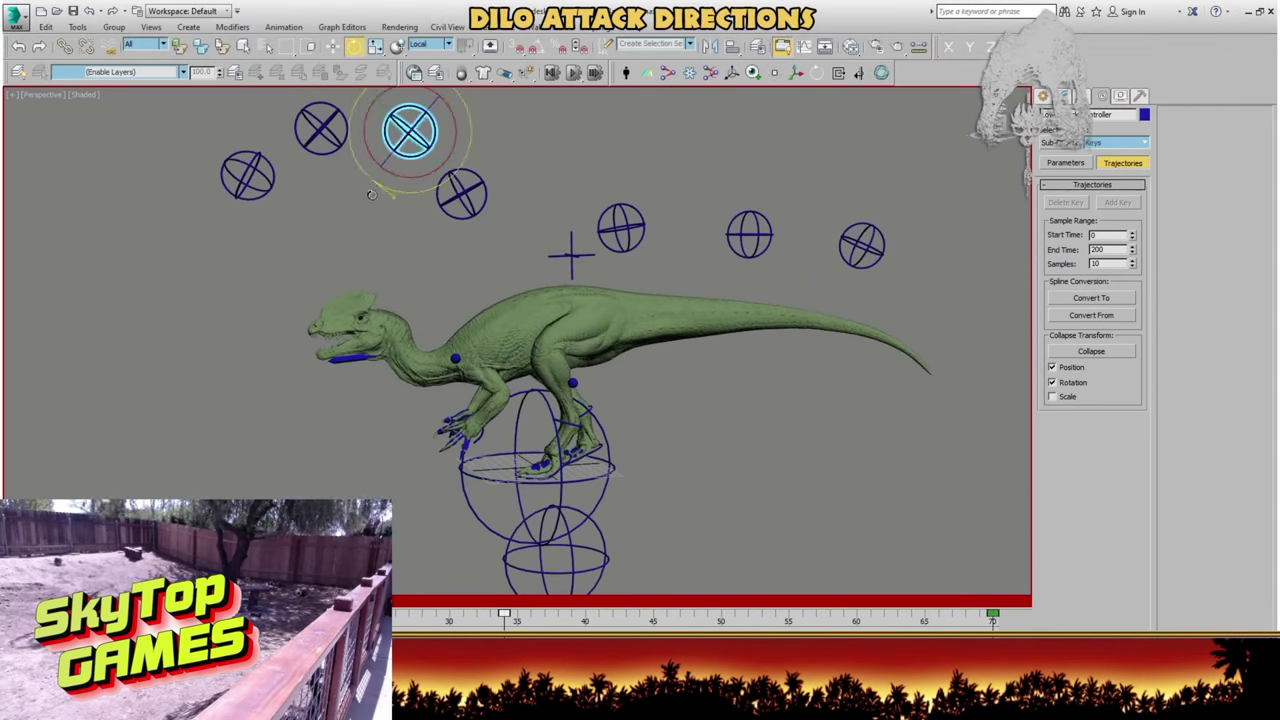
{"action": "key", "text": "ctrl+z"}
- Rotate the round control at the base of the neck and play the attack back from several angles to check it
{"action": "left_click", "coordinate": [448, 211]}
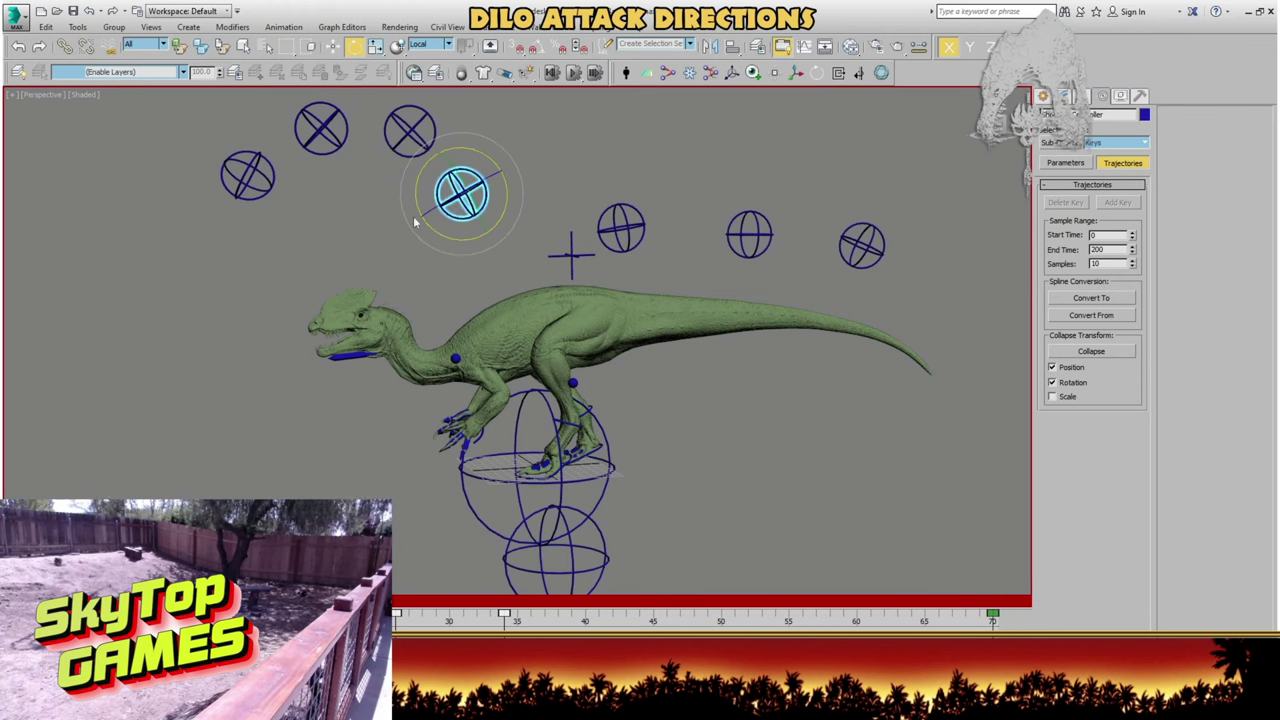
{"action": "mouse_move", "coordinate": [408, 225]}
{"action": "left_mouse_down"}
{"action": "mouse_move", "coordinate": [403, 240]}
{"action": "mouse_move", "coordinate": [424, 240]}
{"action": "left_mouse_up"}
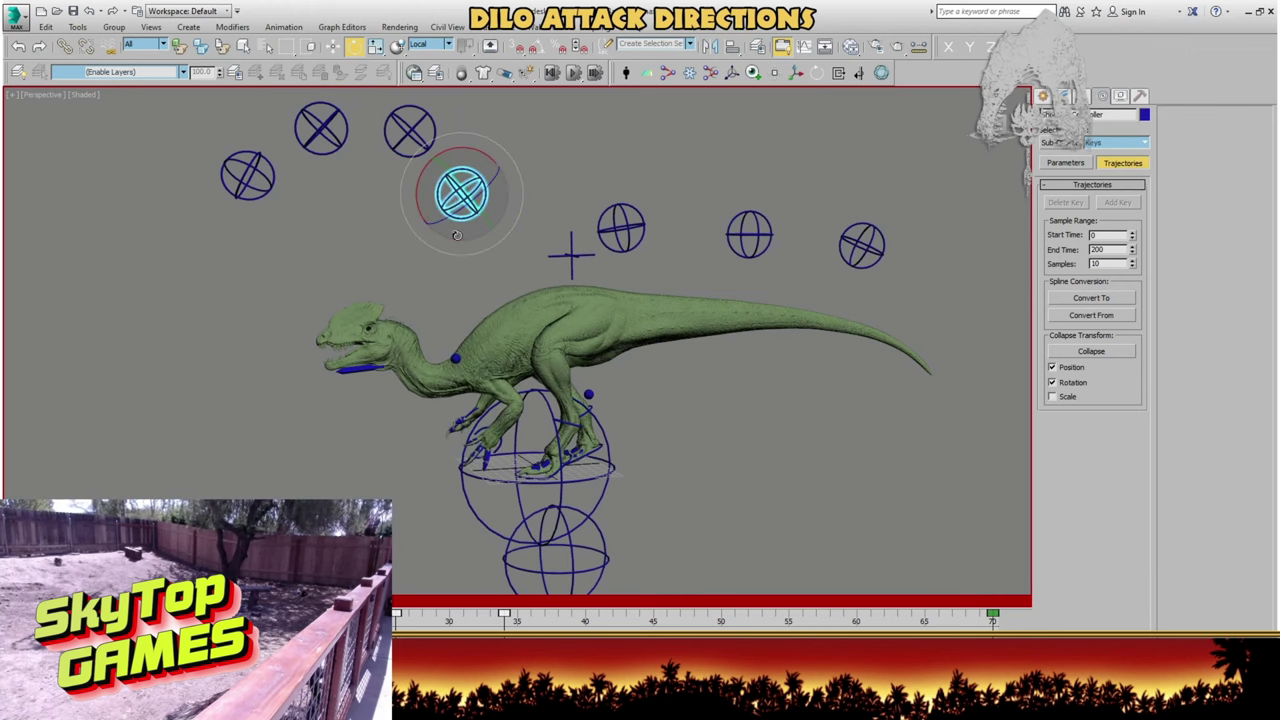
{"action": "middle_click_drag", "start_coordinate": [360, 303], "coordinate": [446, 347], "text": "alt"}
{"action": "key", "text": "/"}
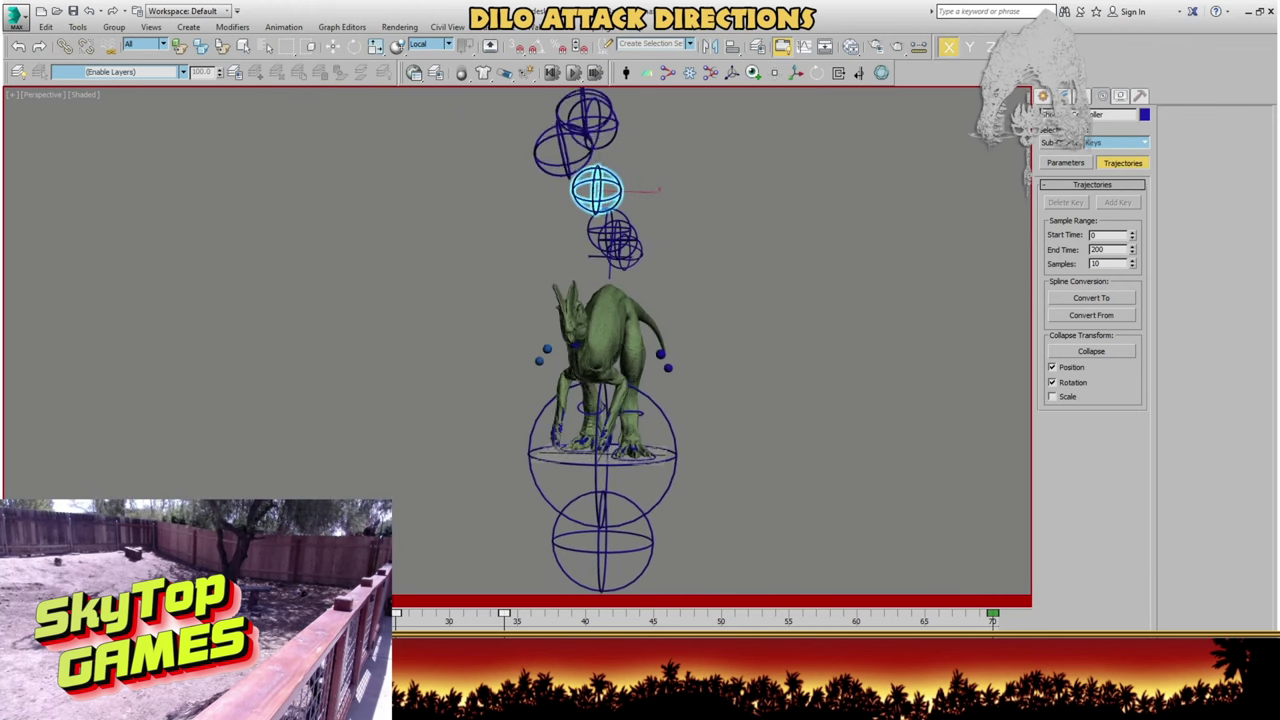
{"action": "left_click_drag", "start_coordinate": [240, 585], "coordinate": [1027, 578]}
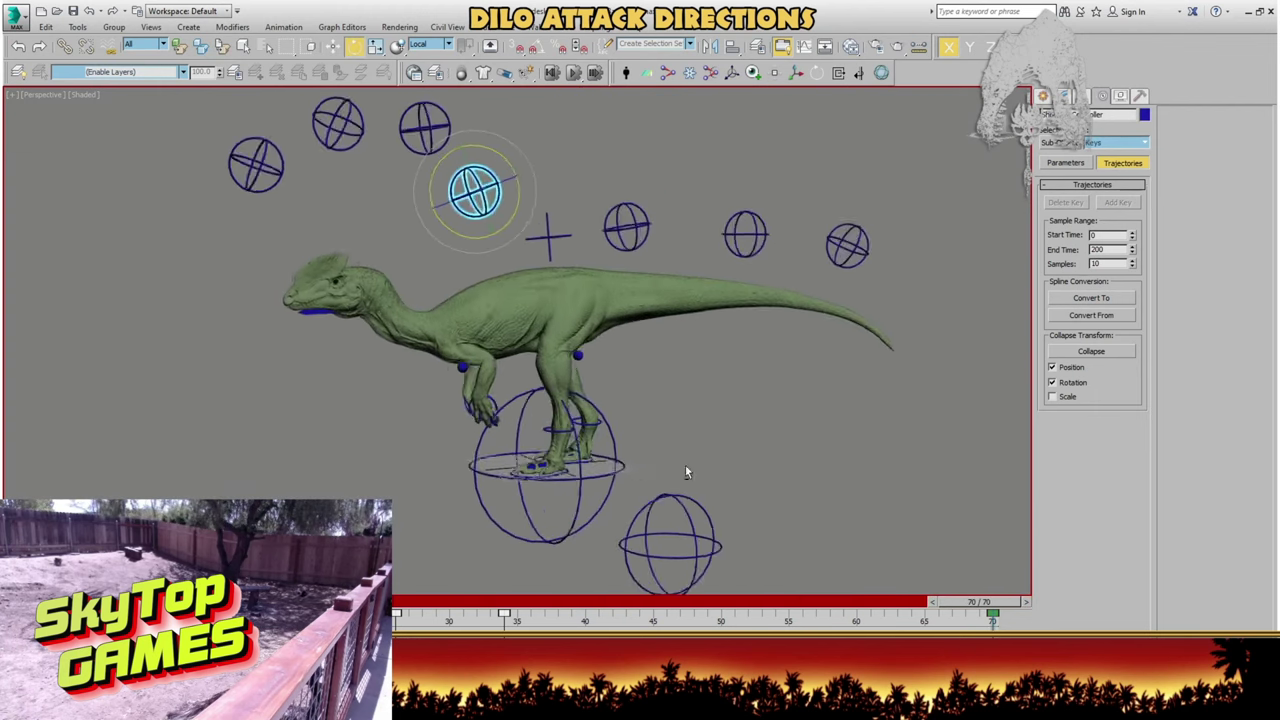
{"action": "left_click", "coordinate": [290, 455]}
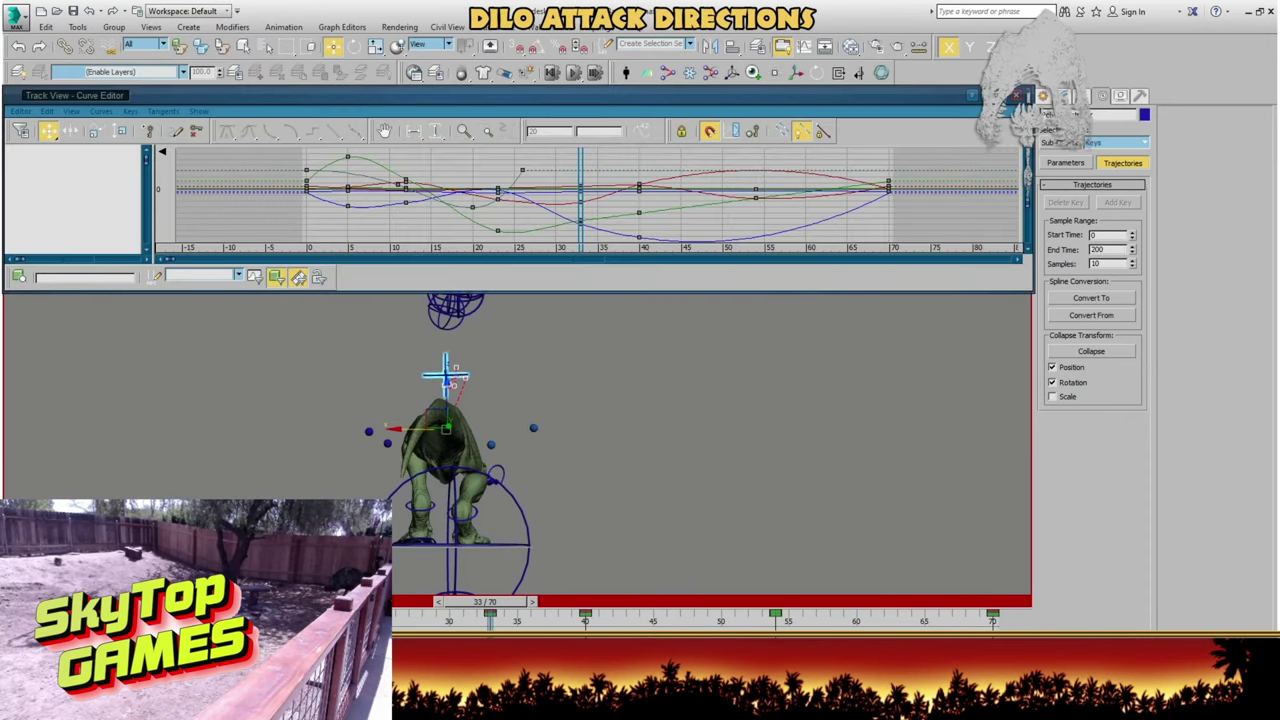
- Shift the pelvis control slightly sideways and tilt it at frame 23
{"action": "left_click", "coordinate": [410, 434]}
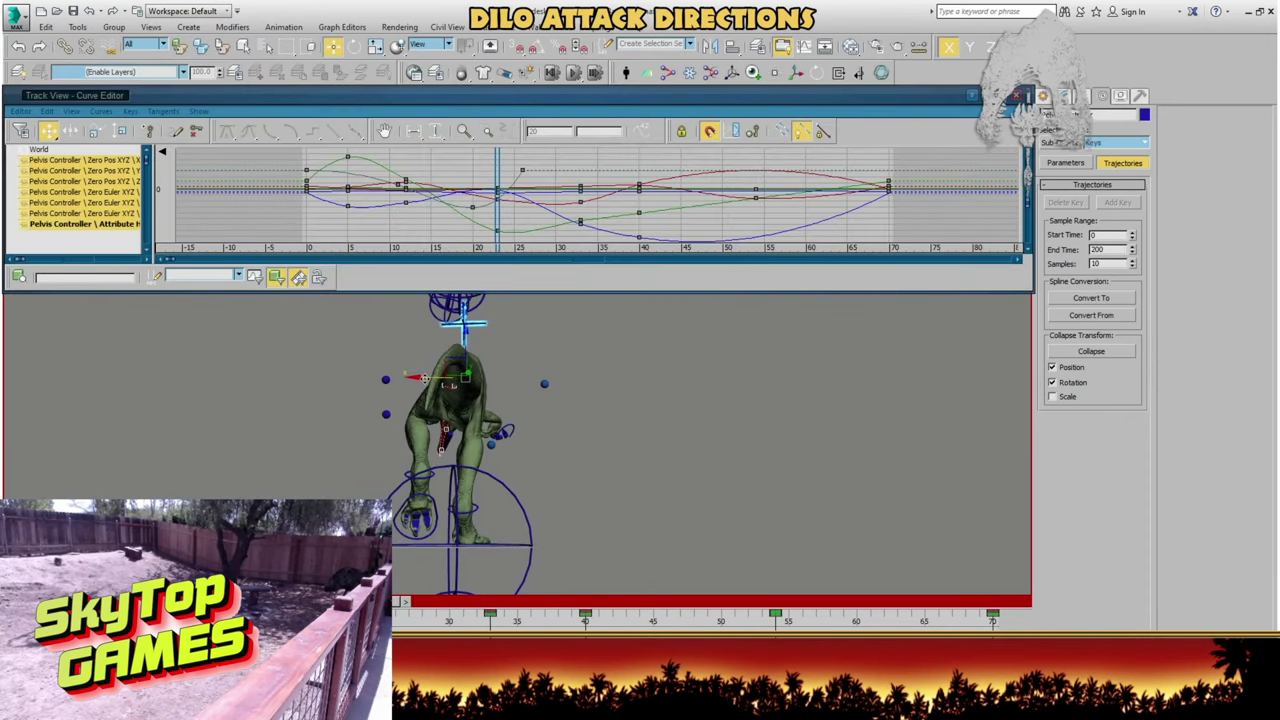
{"action": "mouse_move", "coordinate": [425, 378]}
{"action": "left_mouse_down"}
{"action": "mouse_move", "coordinate": [406, 384]}
{"action": "mouse_move", "coordinate": [422, 384]}
{"action": "left_mouse_up"}
{"action": "key", "text": "e"}
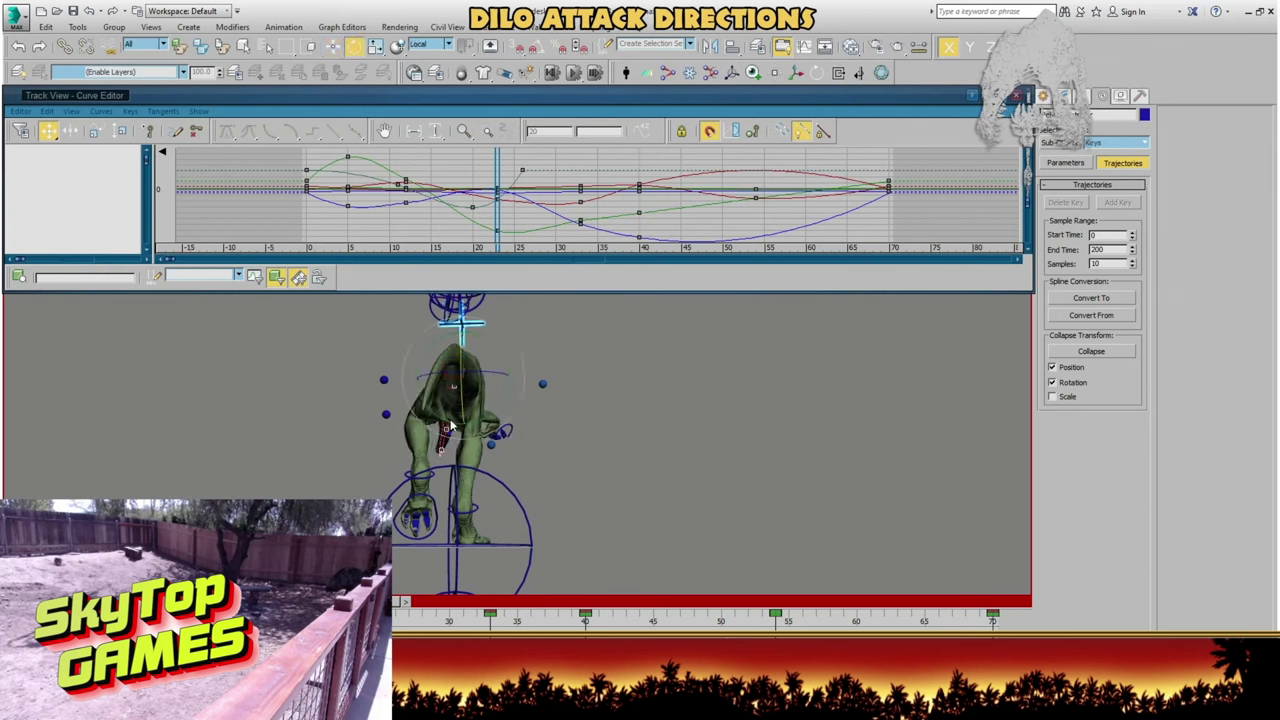
{"action": "left_click", "coordinate": [450, 425]}
{"action": "left_click_drag", "start_coordinate": [436, 418], "coordinate": [427, 414]}
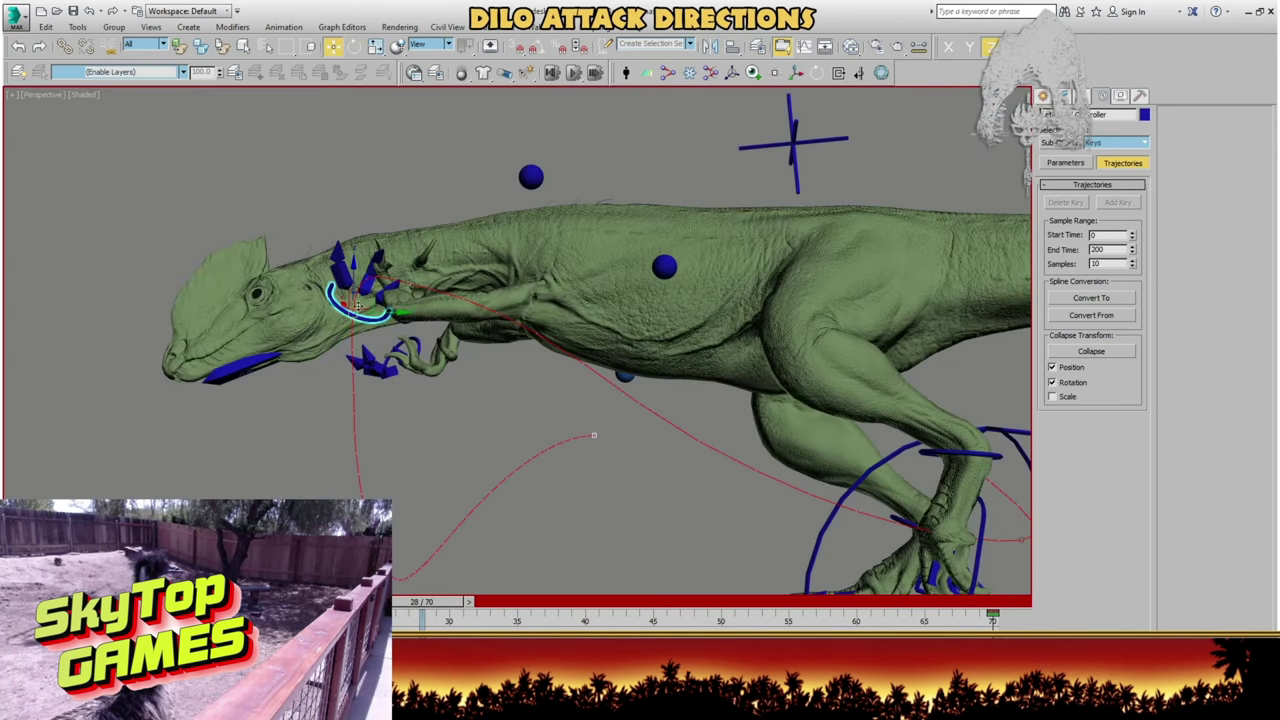
- At frame 28, reposition and rotate the left hand control and pull the left elbow swivel ball down toward the tail
{"action": "left_click_drag", "start_coordinate": [355, 314], "coordinate": [486, 426]}
{"action": "key", "text": "e"}
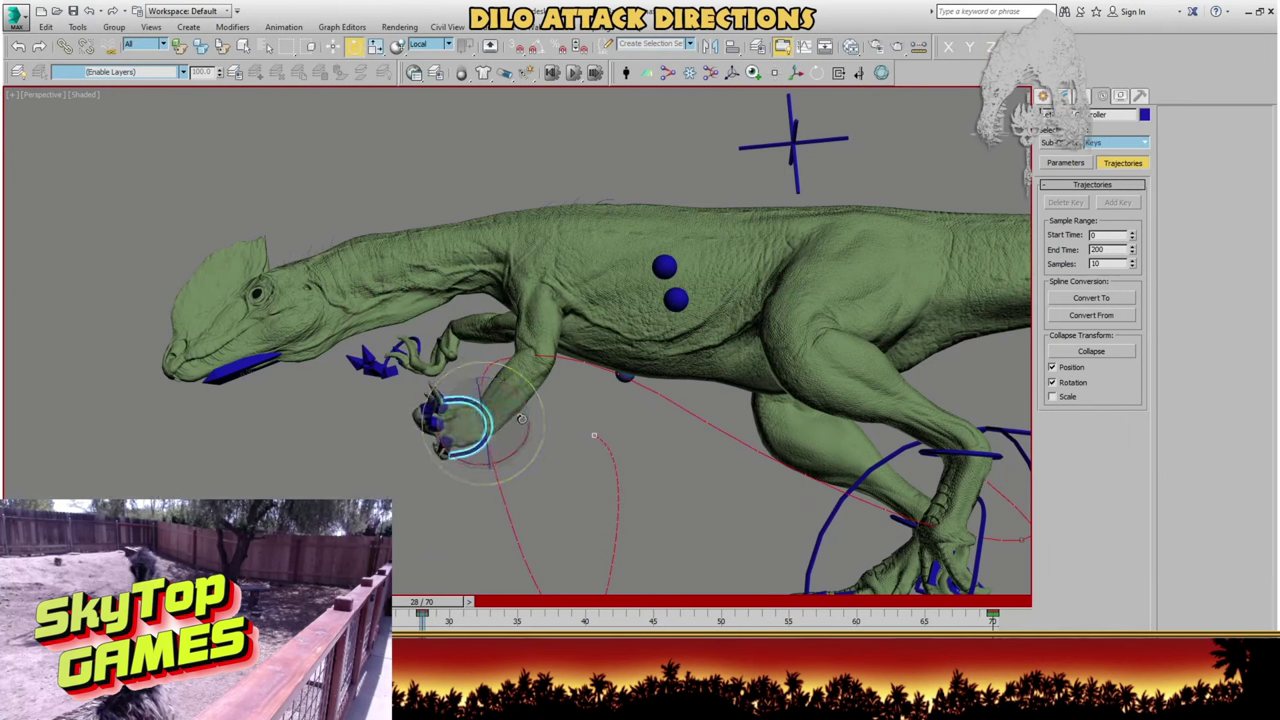
{"action": "left_click_drag", "start_coordinate": [480, 422], "coordinate": [497, 352]}
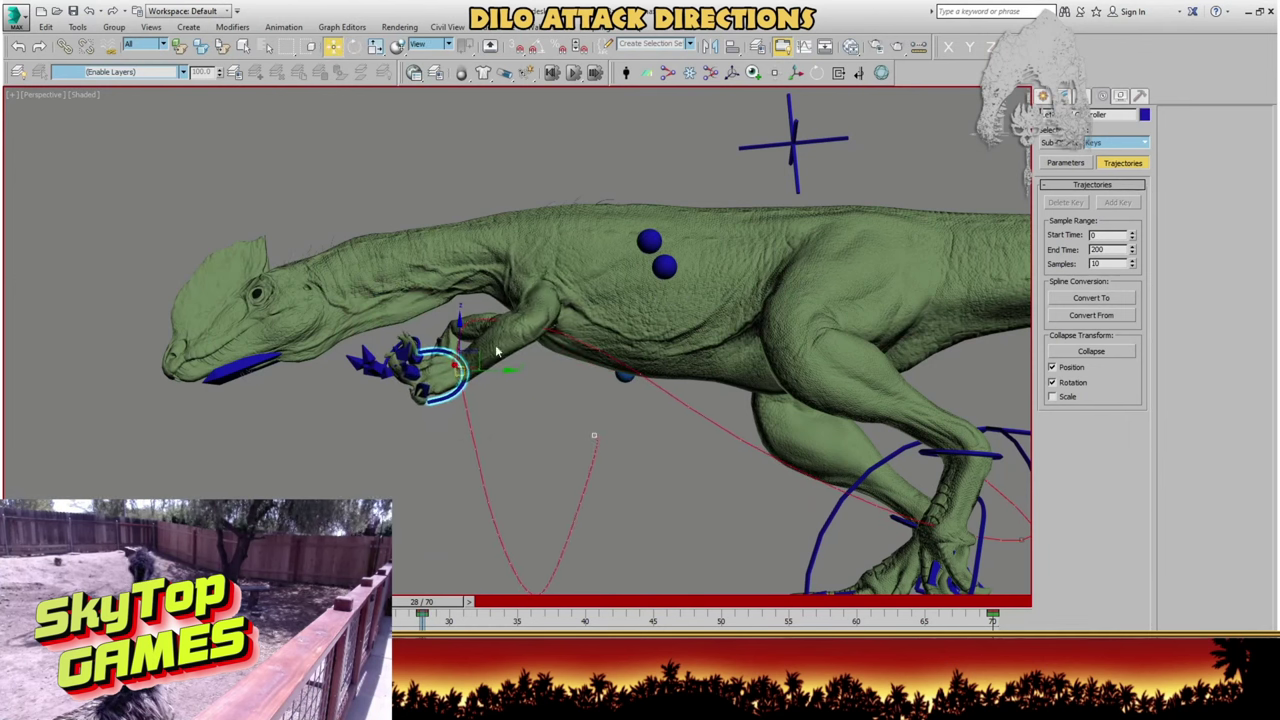
{"action": "left_click_drag", "start_coordinate": [649, 238], "coordinate": [724, 424]}
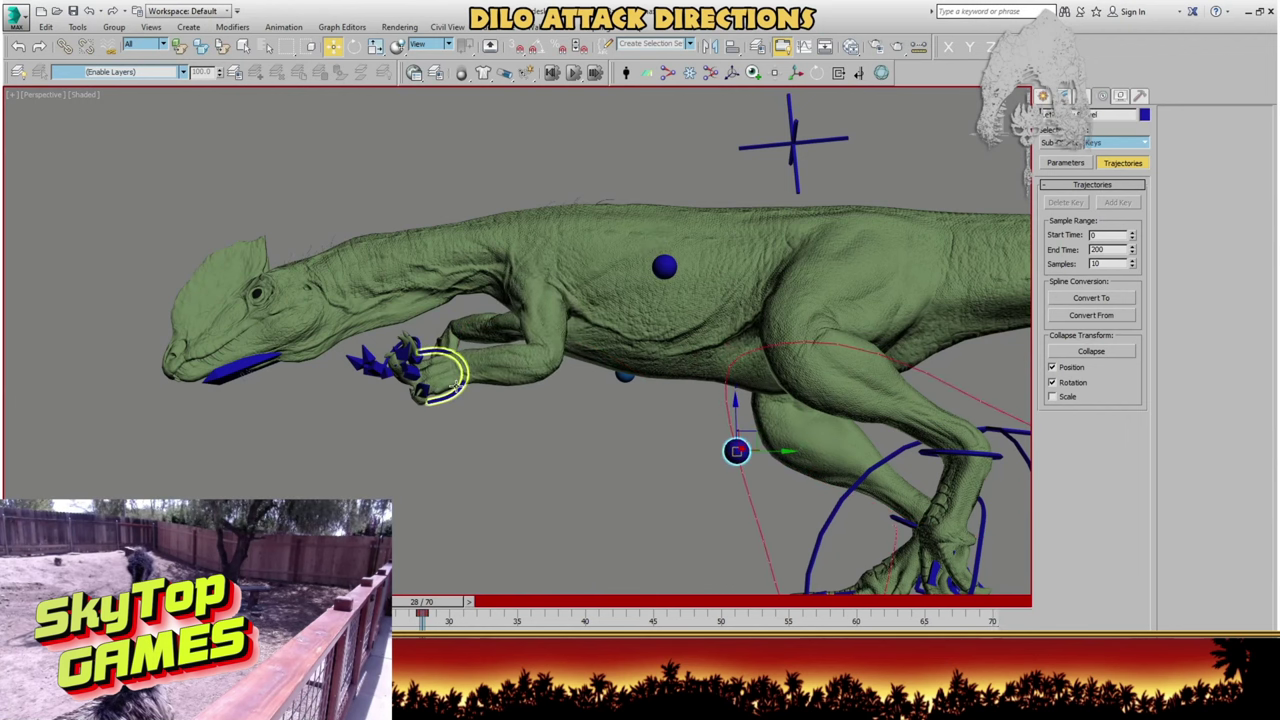
- Rotate all the left hand's finger controls together to straighten the fingers at frame 28
{"action": "scroll", "coordinate": [430, 403], "scroll_direction": "up", "scroll_amount": 3}
{"action": "middle_click_drag", "start_coordinate": [430, 403], "coordinate": [452, 459], "text": "alt"}
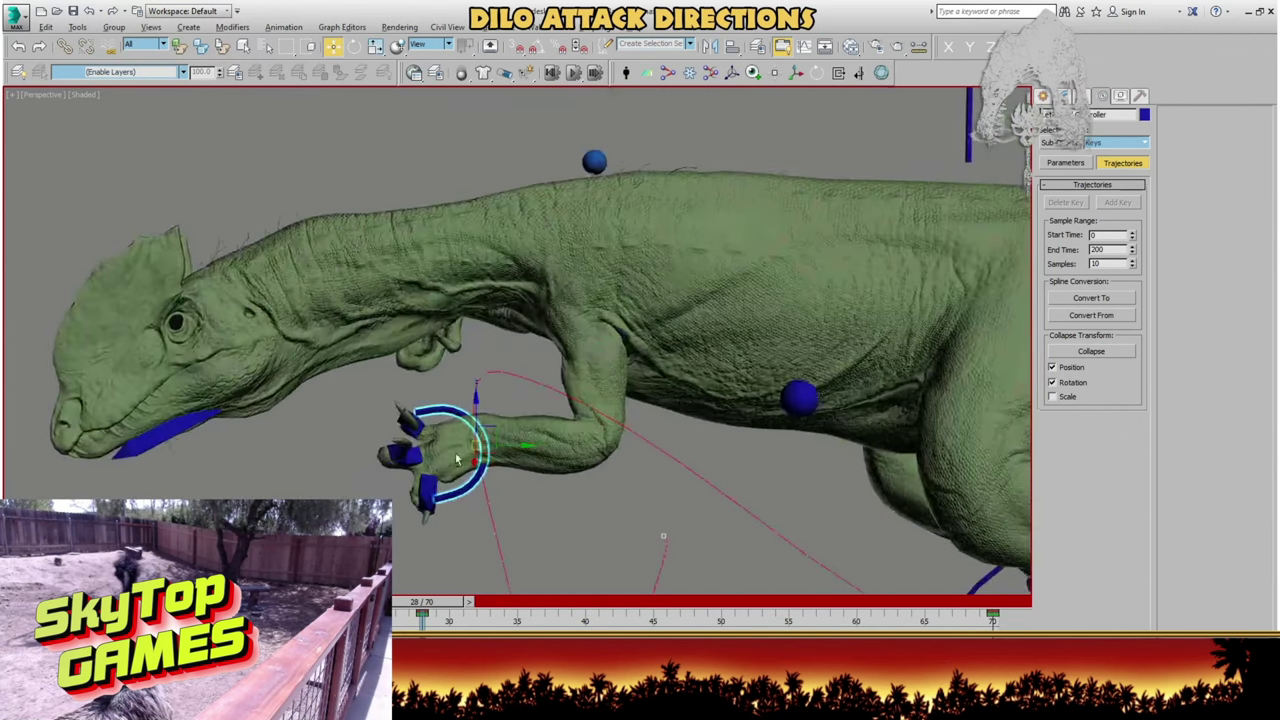
{"action": "scroll", "coordinate": [428, 472], "scroll_direction": "up", "scroll_amount": 4}
{"action": "key", "text": "Page_Down"}
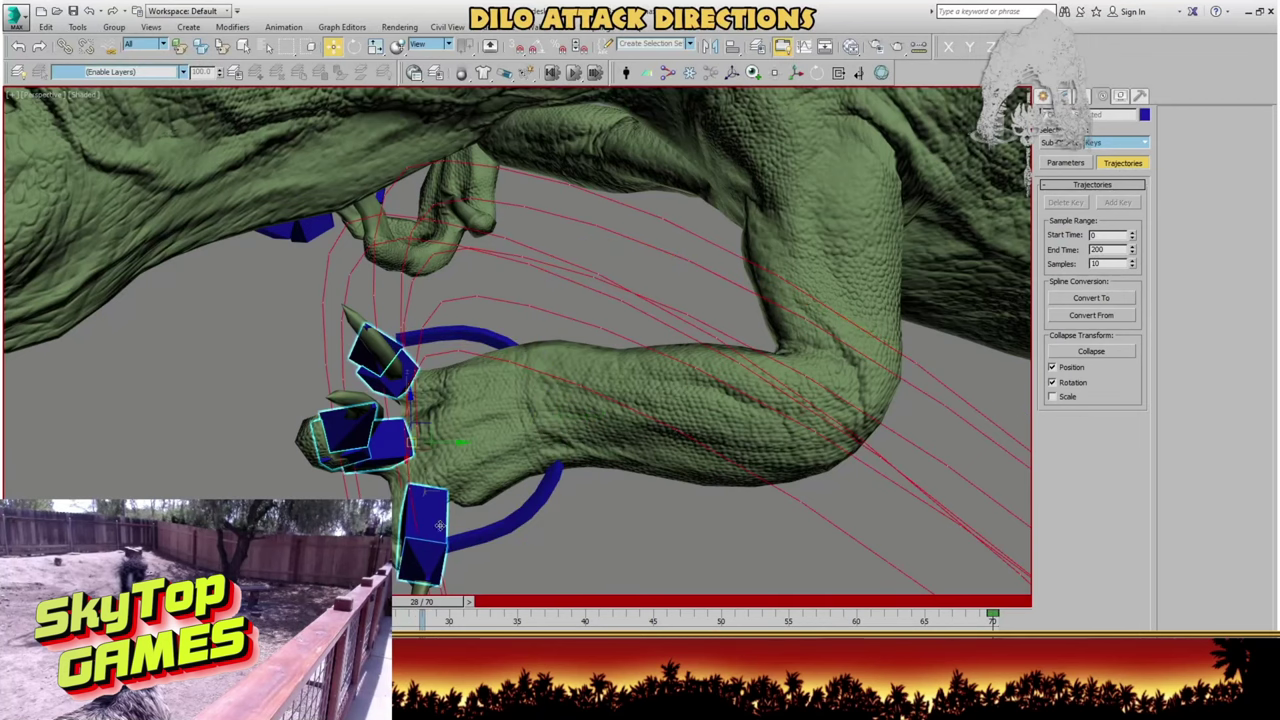
{"action": "left_click_drag", "start_coordinate": [387, 438], "coordinate": [347, 460]}
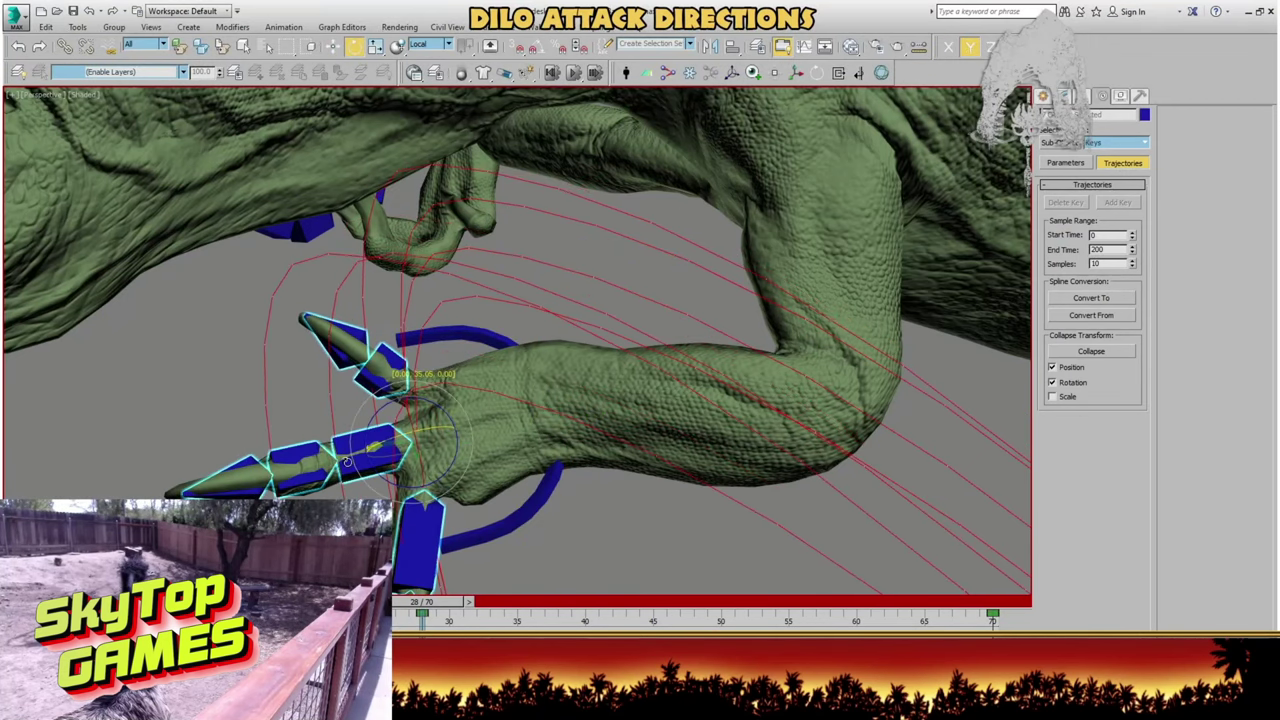
{"action": "middle_click_drag", "start_coordinate": [360, 491], "coordinate": [387, 407]}
- Rotate the base controls of the lowest and uppermost left fingers individually to spread the hand
{"action": "left_click", "coordinate": [446, 450]}
{"action": "left_click_drag", "start_coordinate": [427, 454], "coordinate": [376, 418]}
{"action": "left_click", "coordinate": [408, 288]}
{"action": "left_click_drag", "start_coordinate": [410, 314], "coordinate": [368, 341]}
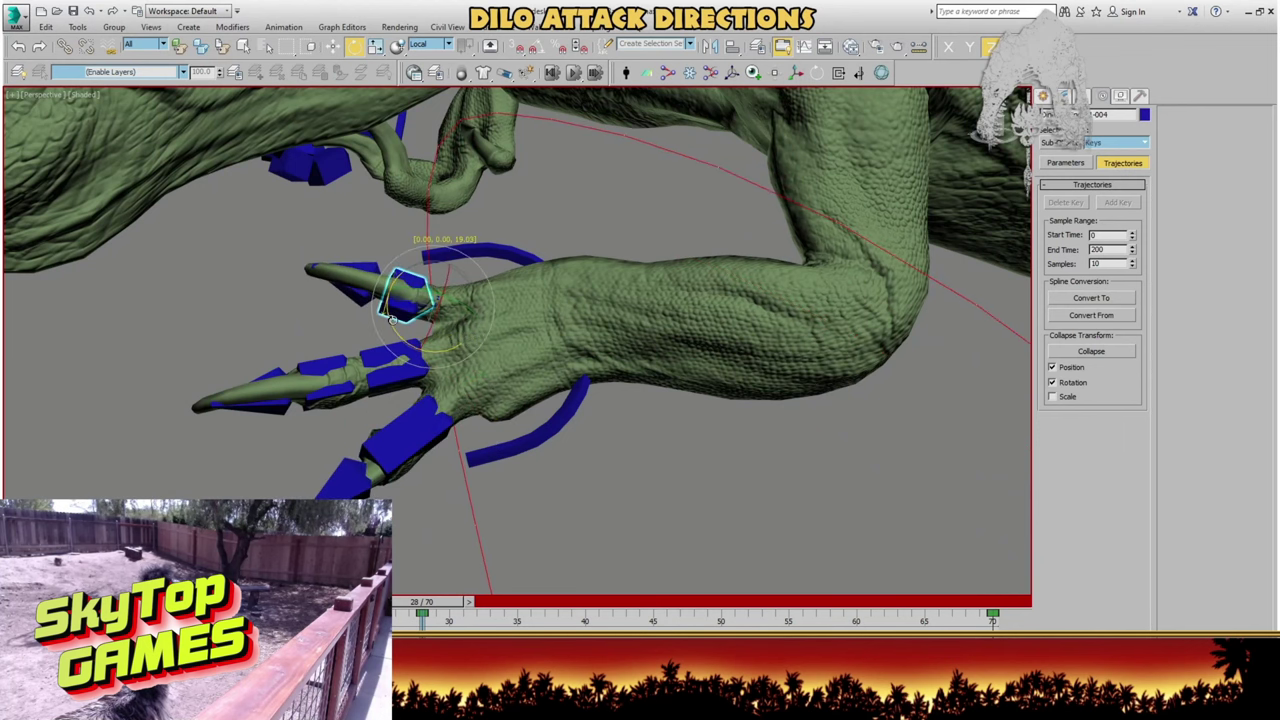
- At an earlier open-jaw frame, raise and rotate the left hand control and reposition its elbow swivel ball
{"action": "middle_click_drag", "start_coordinate": [368, 341], "coordinate": [440, 349], "text": "alt"}
{"action": "left_click", "coordinate": [583, 406]}
{"action": "middle_click_drag", "start_coordinate": [583, 406], "coordinate": [660, 360], "text": "alt"}
{"action": "left_click_drag", "start_coordinate": [432, 602], "coordinate": [140, 602]}
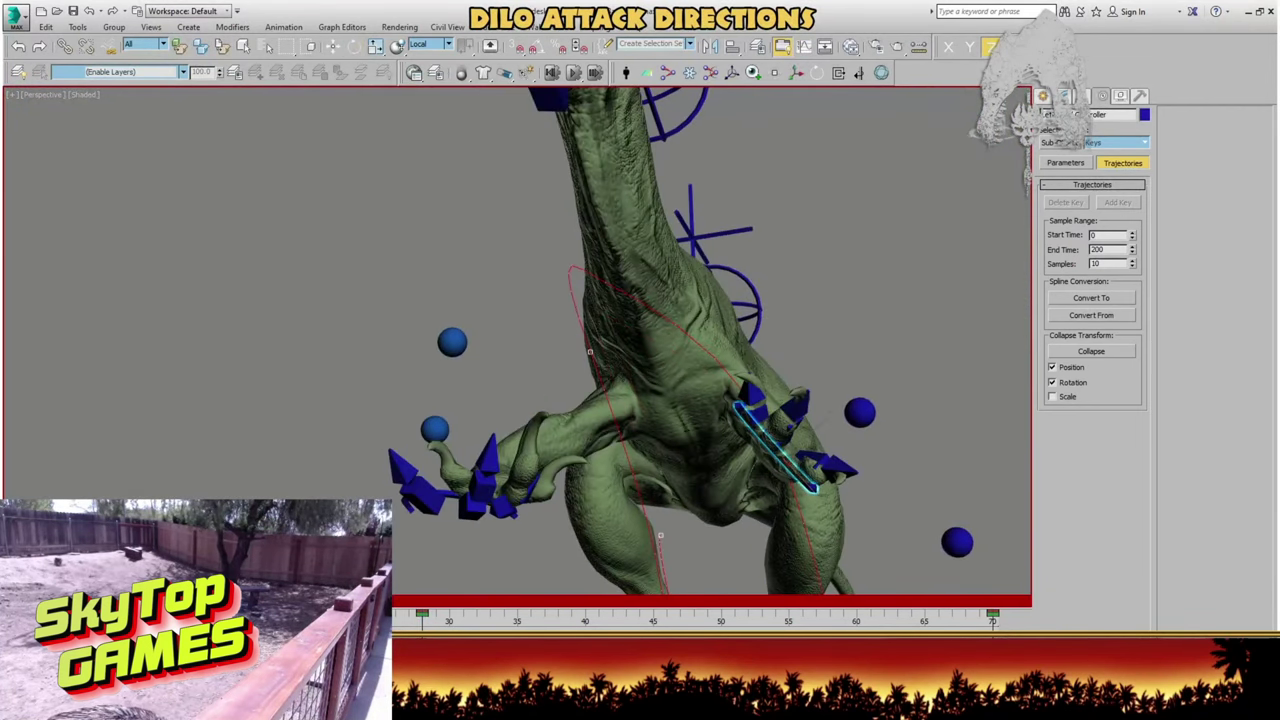
{"action": "middle_click_drag", "start_coordinate": [622, 470], "coordinate": [584, 456], "text": "alt"}
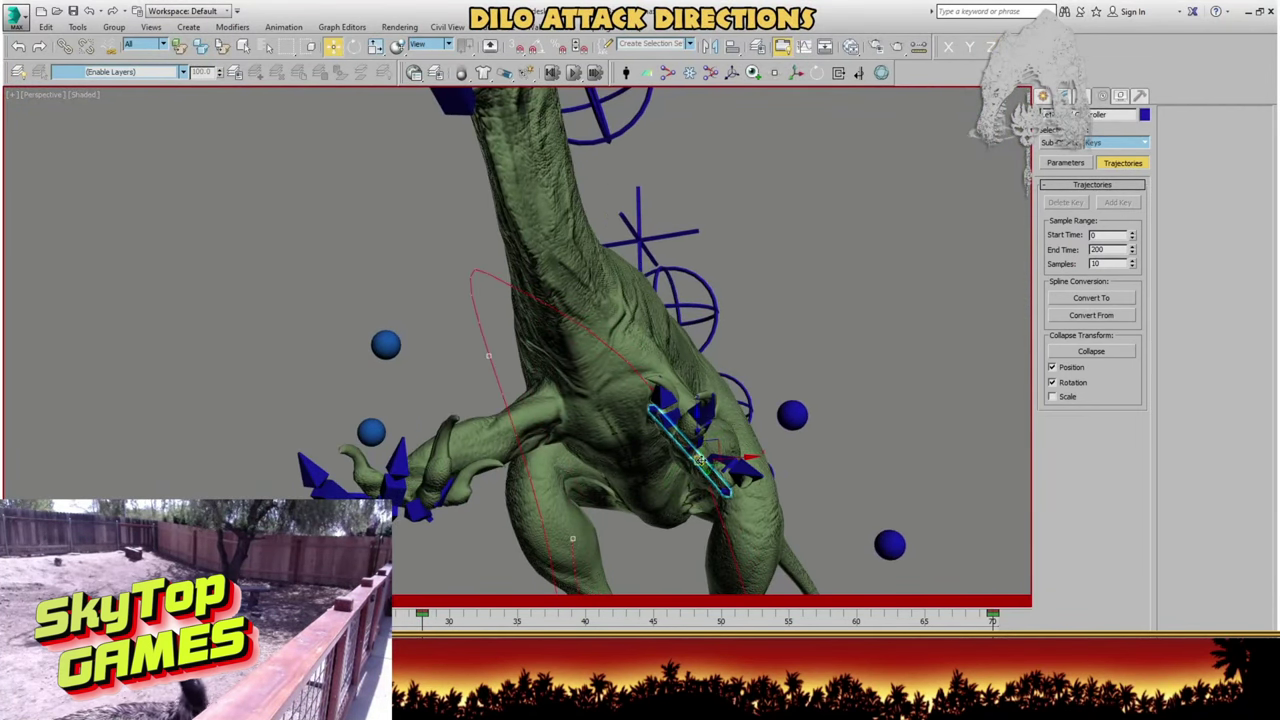
{"action": "left_click_drag", "start_coordinate": [700, 460], "coordinate": [690, 348]}
{"action": "left_click_drag", "start_coordinate": [877, 458], "coordinate": [815, 608]}
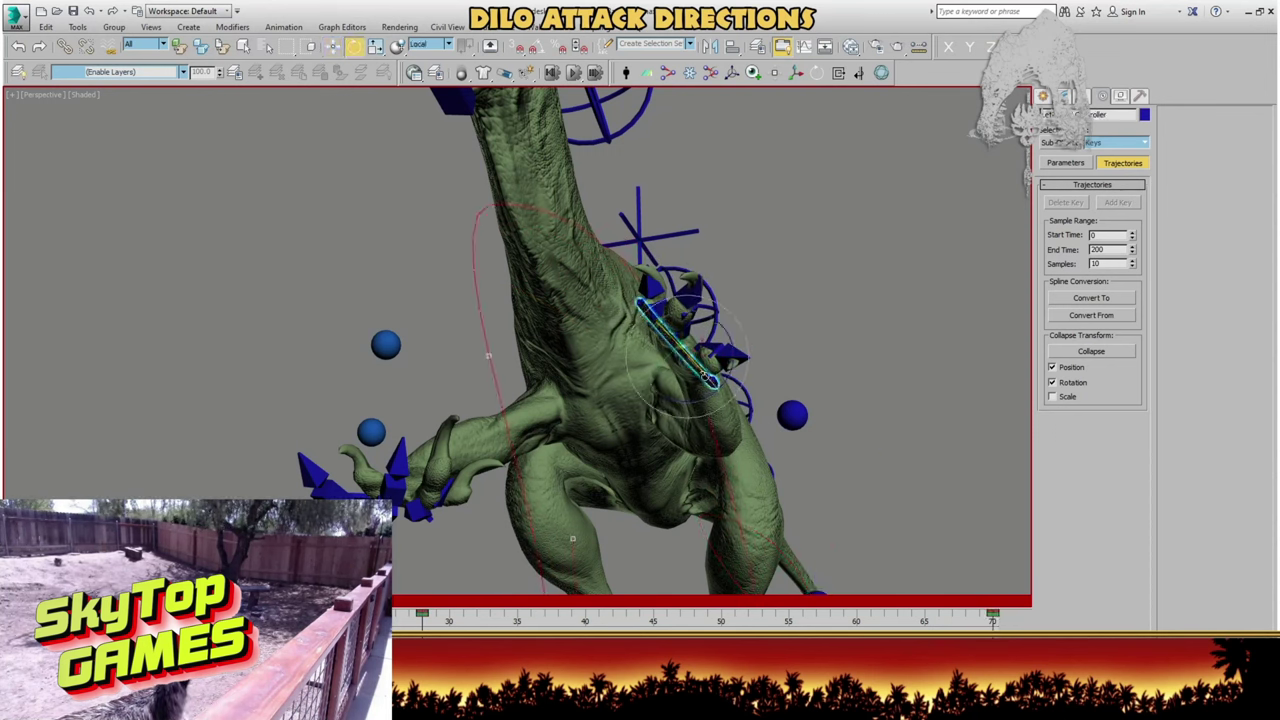
{"action": "left_click_drag", "start_coordinate": [680, 370], "coordinate": [687, 347]}
- Slide the raised left hand control along the body's length toward the head
{"action": "middle_click_drag", "start_coordinate": [710, 386], "coordinate": [467, 462], "text": "alt"}
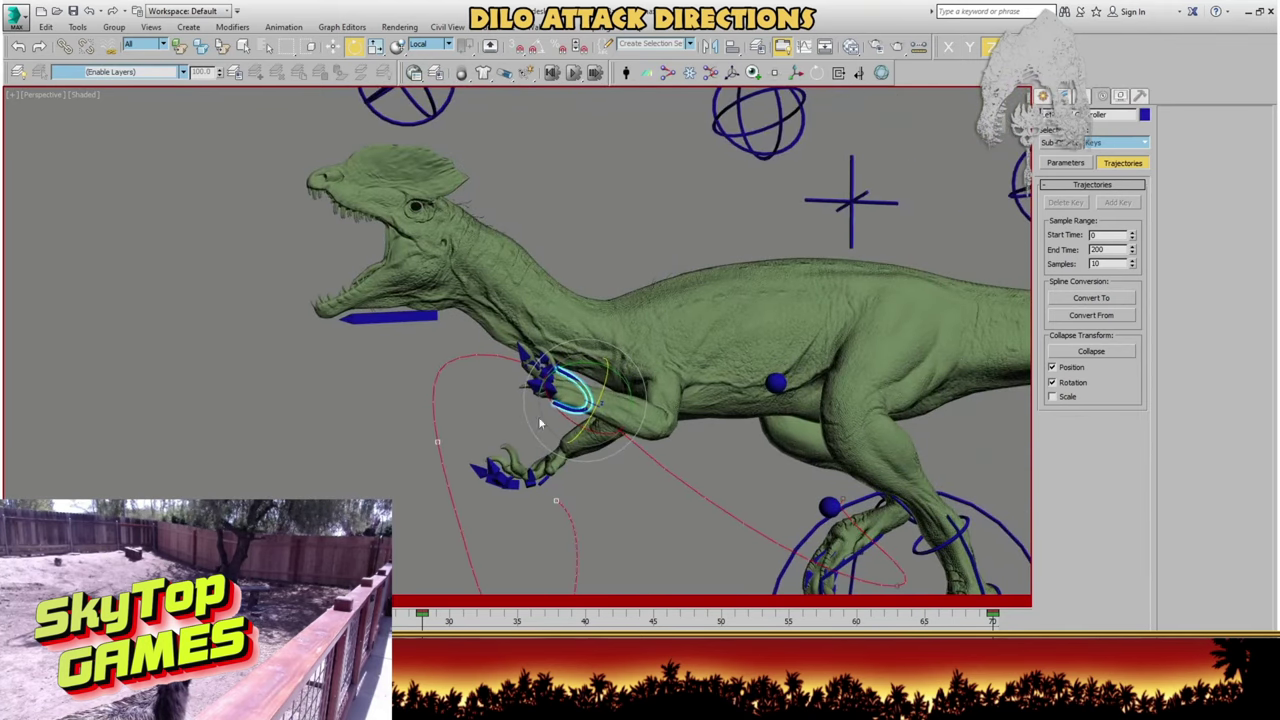
{"action": "middle_click_drag", "start_coordinate": [539, 418], "coordinate": [494, 408]}
{"action": "key", "text": "w"}
{"action": "left_click_drag", "start_coordinate": [573, 391], "coordinate": [551, 391]}
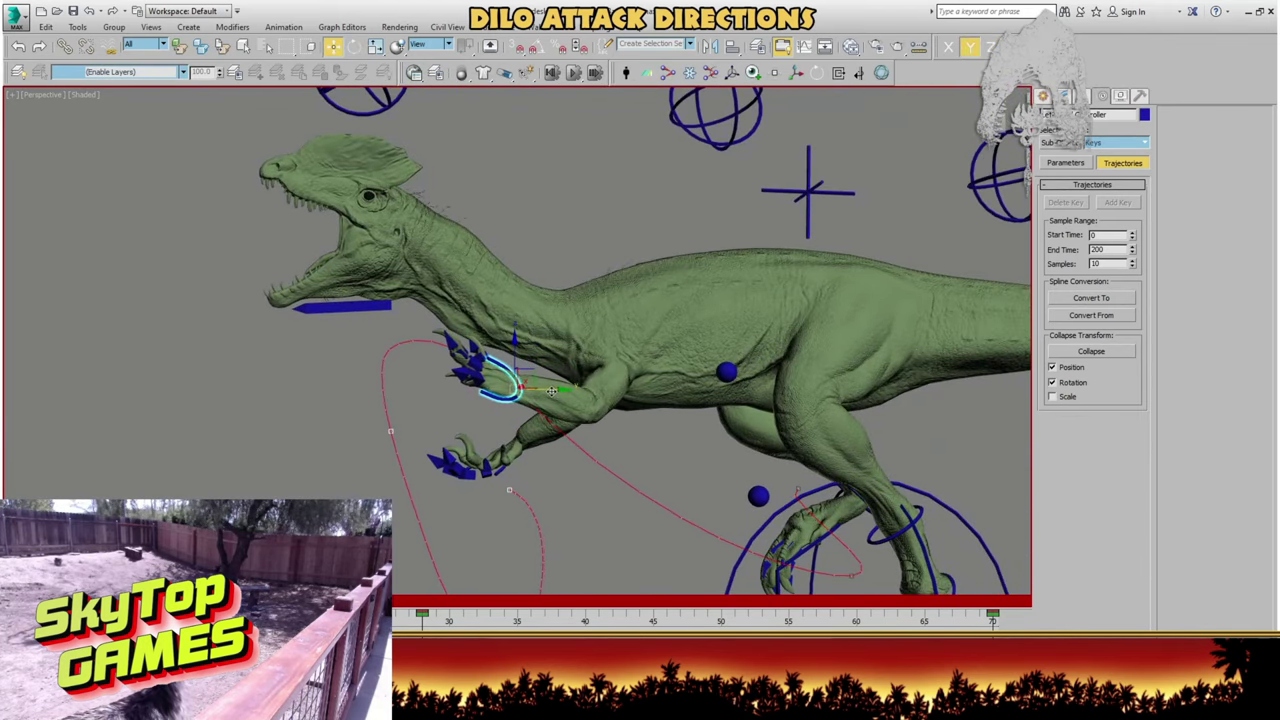
- At frame 45, lift the left hand control up toward the chest and rotate the wrist
{"action": "left_click_drag", "start_coordinate": [230, 601], "coordinate": [622, 600]}
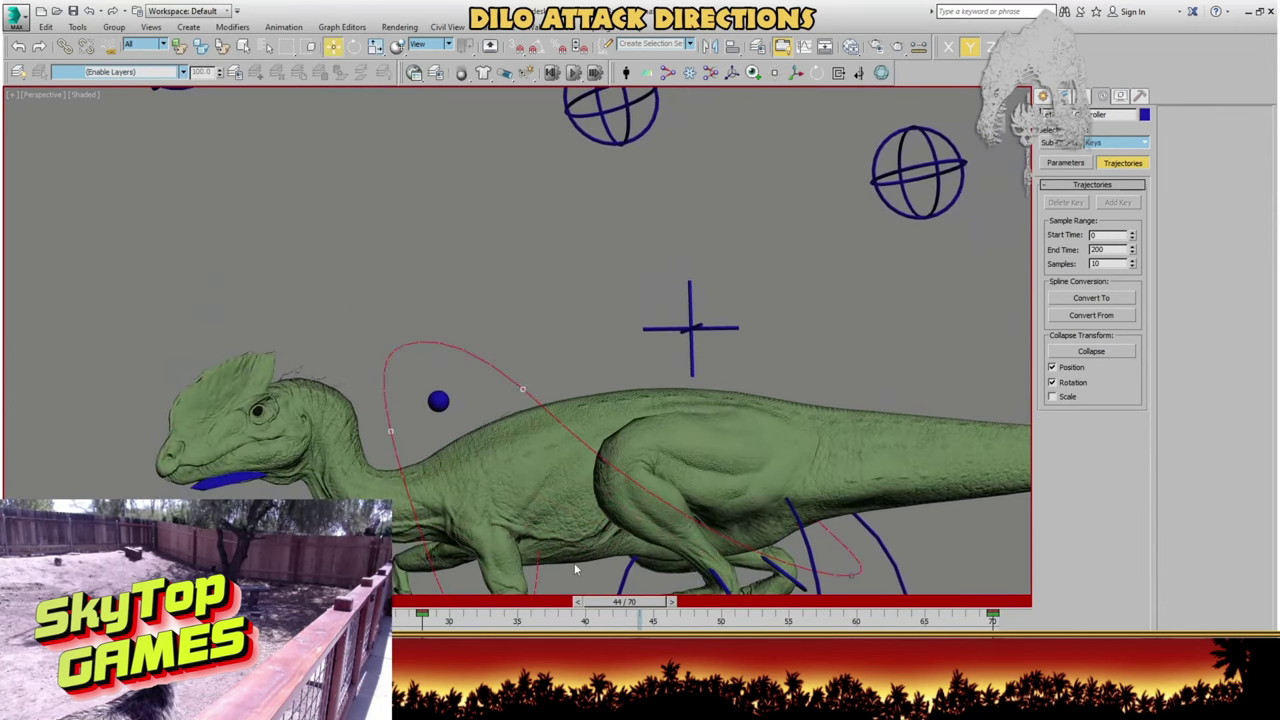
{"action": "middle_click_drag", "start_coordinate": [574, 567], "coordinate": [528, 380]}
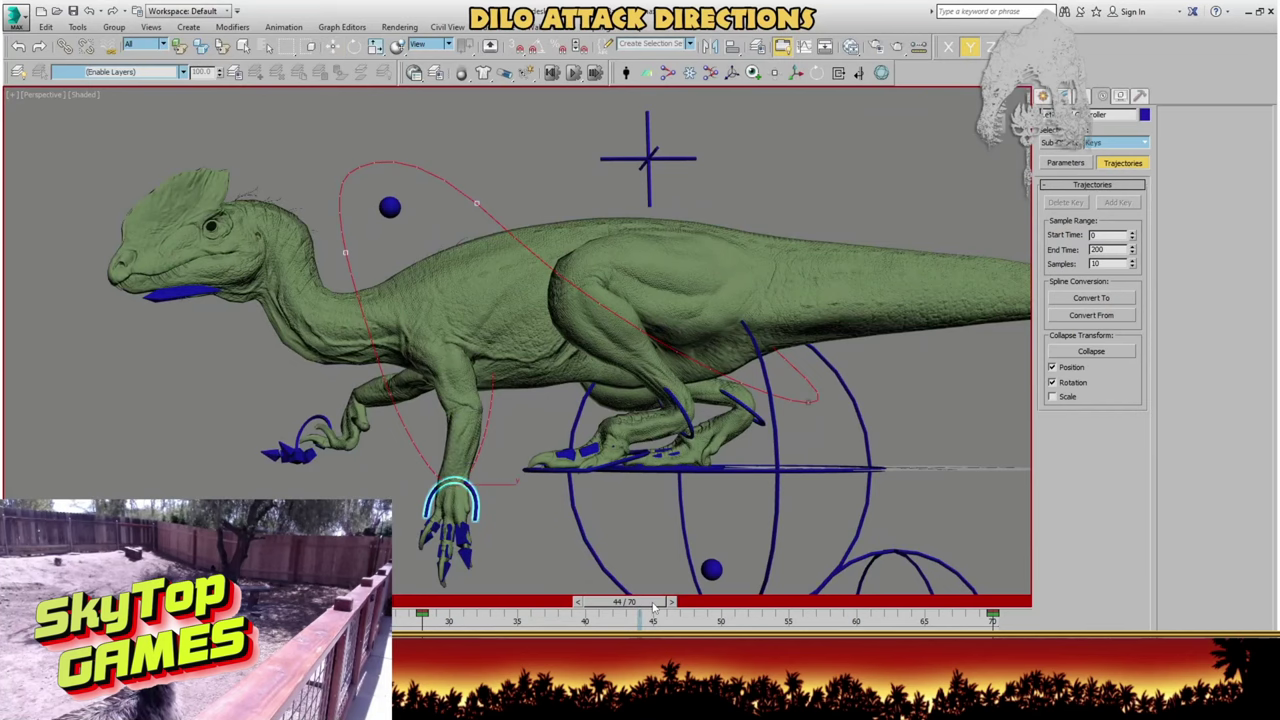
{"action": "left_click_drag", "start_coordinate": [653, 607], "coordinate": [666, 607]}
{"action": "key", "text": "w"}
{"action": "scroll", "coordinate": [479, 499], "scroll_direction": "up", "scroll_amount": 3}
{"action": "left_click_drag", "start_coordinate": [445, 478], "coordinate": [376, 444]}
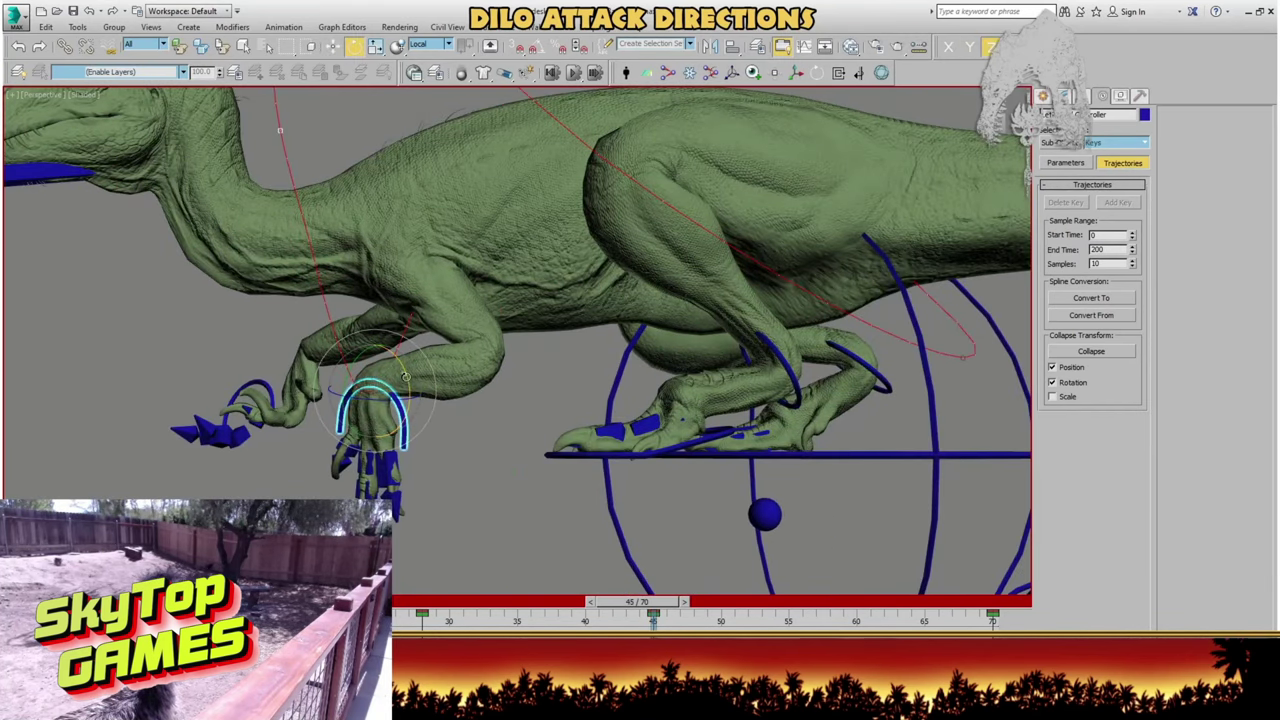
{"action": "mouse_move", "coordinate": [405, 377]}
{"action": "left_mouse_down"}
{"action": "mouse_move", "coordinate": [396, 432]}
{"action": "mouse_move", "coordinate": [368, 397]}
{"action": "mouse_move", "coordinate": [390, 361]}
{"action": "left_mouse_up"}
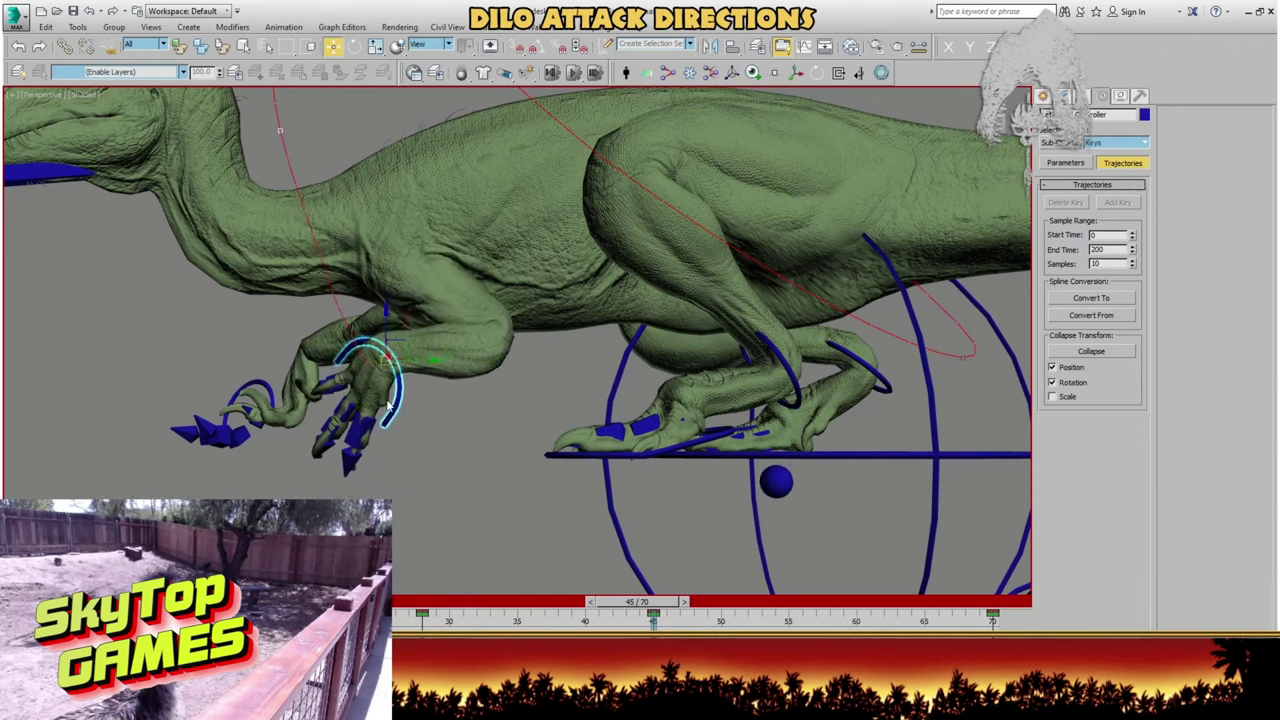
- Select all the left hand's finger controls and rotate them to curl the fingers inward at frame 45
{"action": "double_click", "coordinate": [391, 407]}
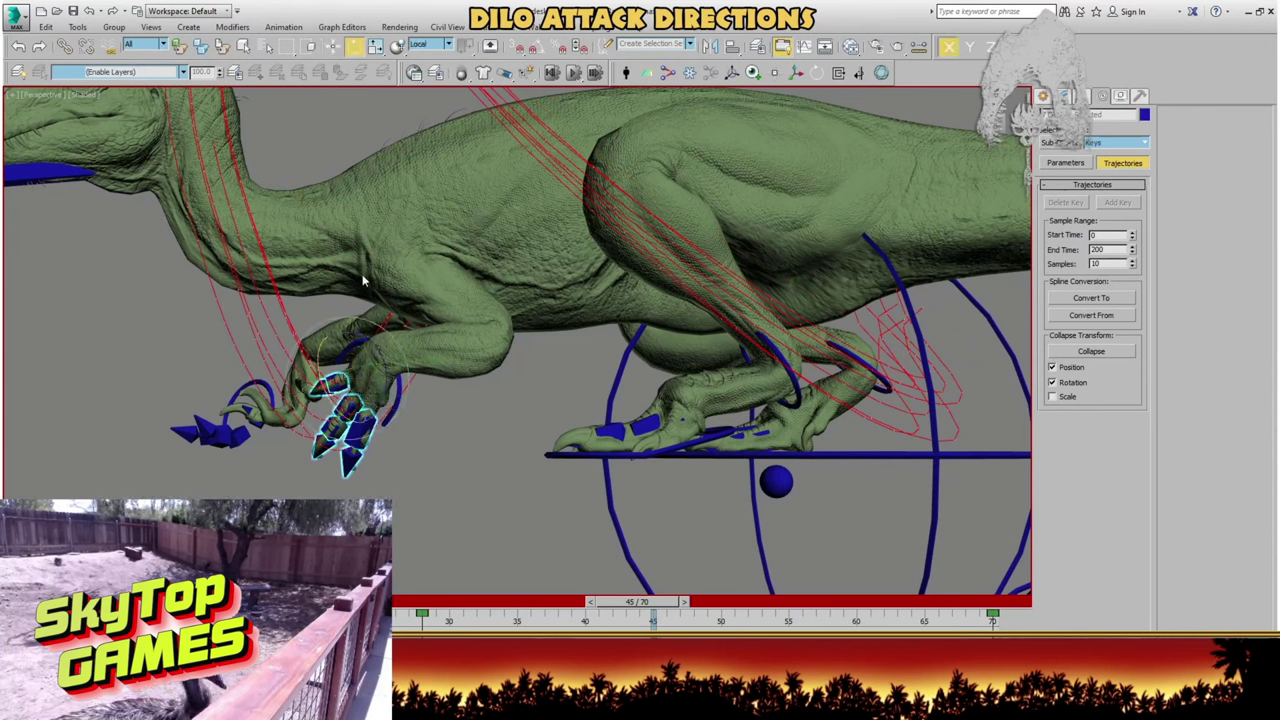
{"action": "left_click_drag", "start_coordinate": [347, 370], "coordinate": [278, 416]}
{"action": "scroll", "coordinate": [368, 418], "scroll_direction": "up", "scroll_amount": 3}
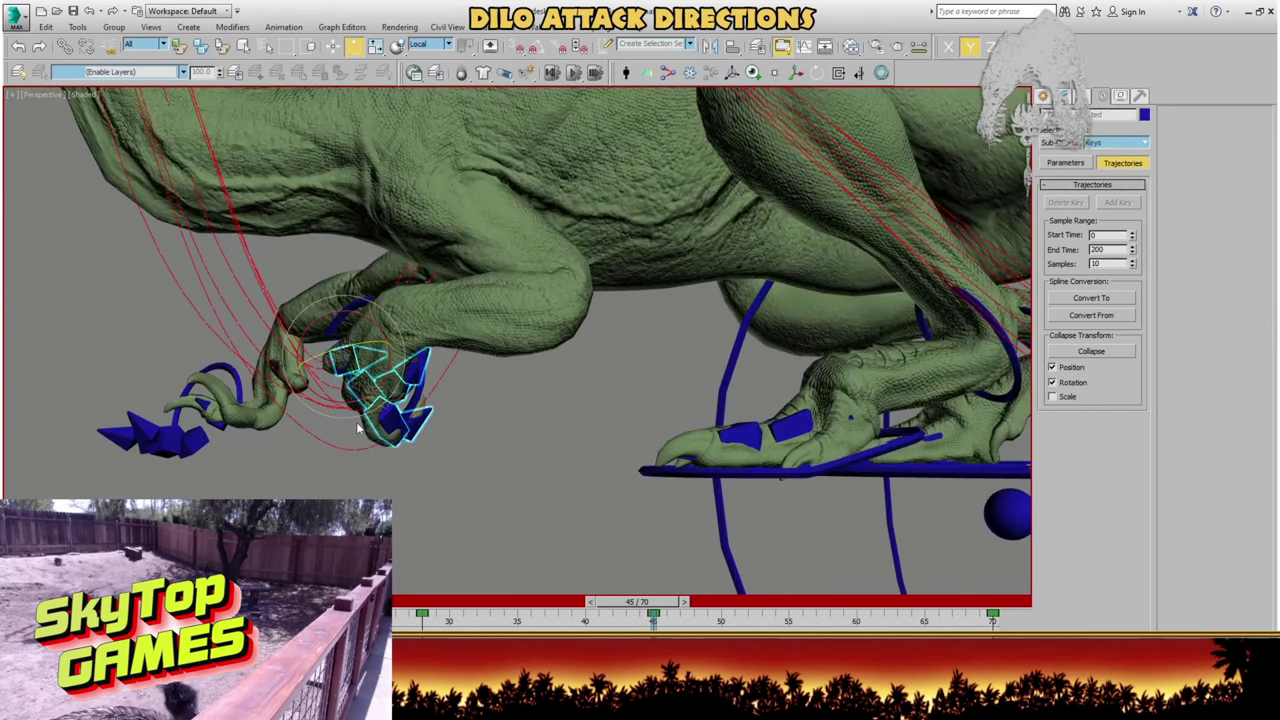
- Rotate the base control of the outermost left finger individually to refine the curled hand at frame 45
{"action": "scroll", "coordinate": [376, 414], "scroll_direction": "down", "scroll_amount": 3}
{"action": "middle_click_drag", "start_coordinate": [446, 308], "coordinate": [376, 414]}
{"action": "middle_click_drag", "start_coordinate": [442, 388], "coordinate": [538, 360]}
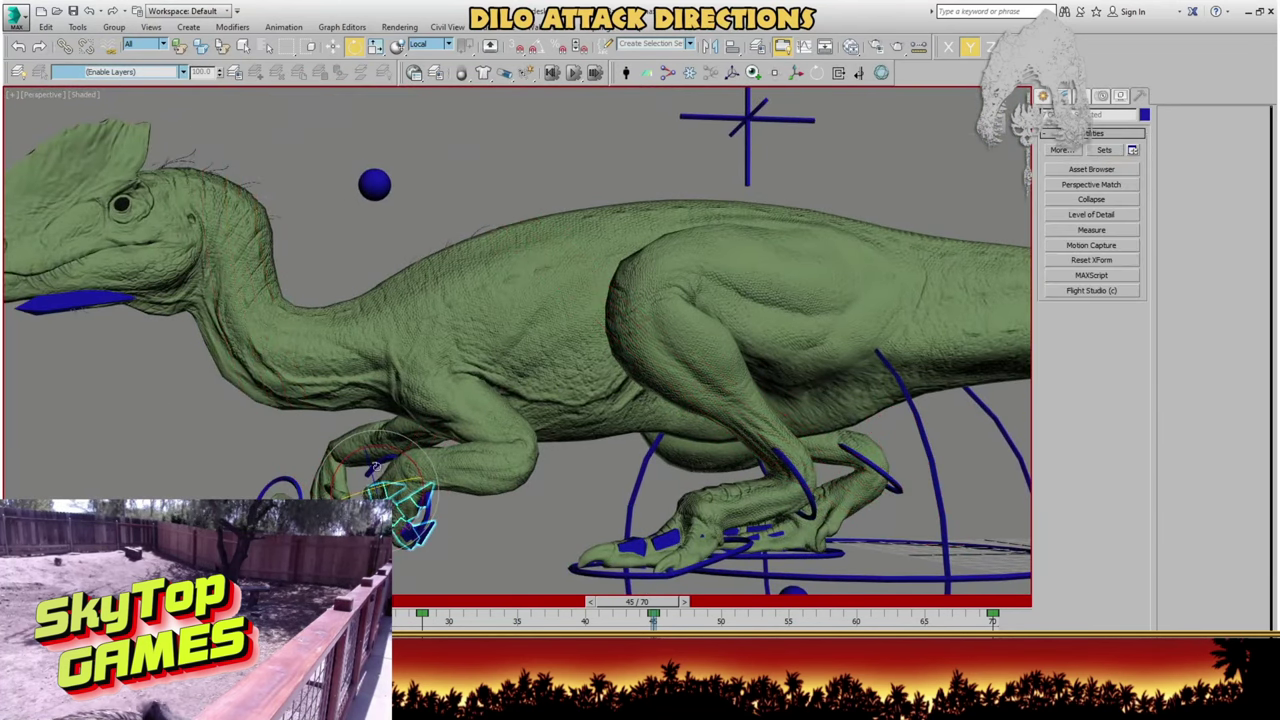
{"action": "scroll", "coordinate": [383, 457], "scroll_direction": "up", "scroll_amount": 5}
{"action": "middle_click_drag", "start_coordinate": [383, 457], "coordinate": [393, 407], "text": "alt"}
{"action": "left_click", "coordinate": [444, 443]}
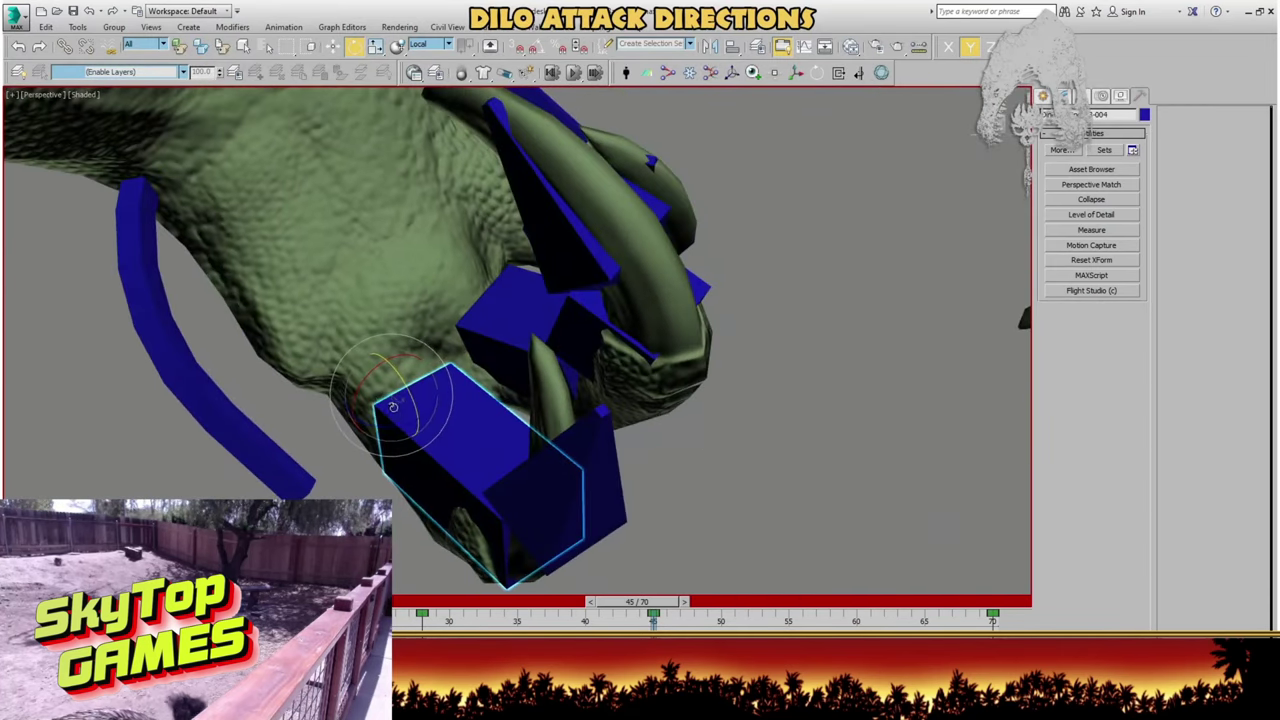
{"action": "left_click_drag", "start_coordinate": [393, 407], "coordinate": [384, 381]}
{"action": "middle_click_drag", "start_coordinate": [384, 381], "coordinate": [458, 455], "text": "alt"}
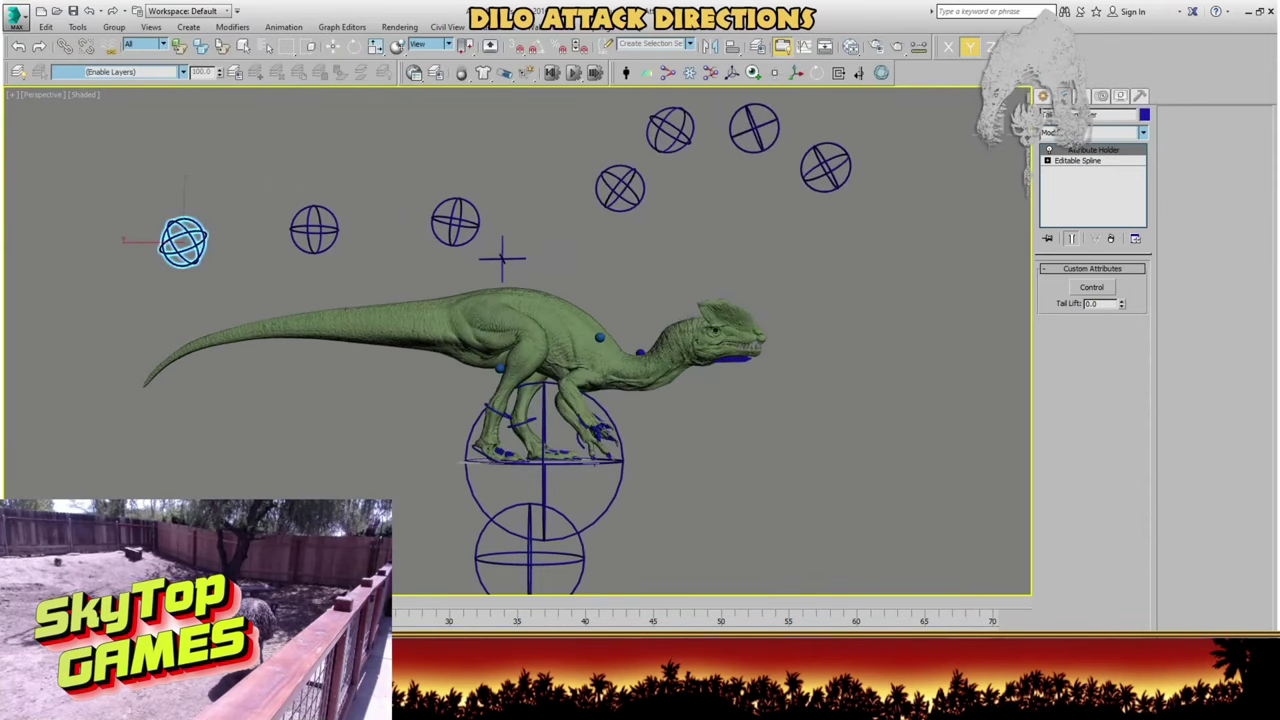
- Play the animation and select the near hind leg's ankle and foot controls to check the foot placement up close
{"action": "left_click", "coordinate": [487, 408]}
{"action": "scroll", "coordinate": [468, 463], "scroll_direction": "up", "scroll_amount": 6}
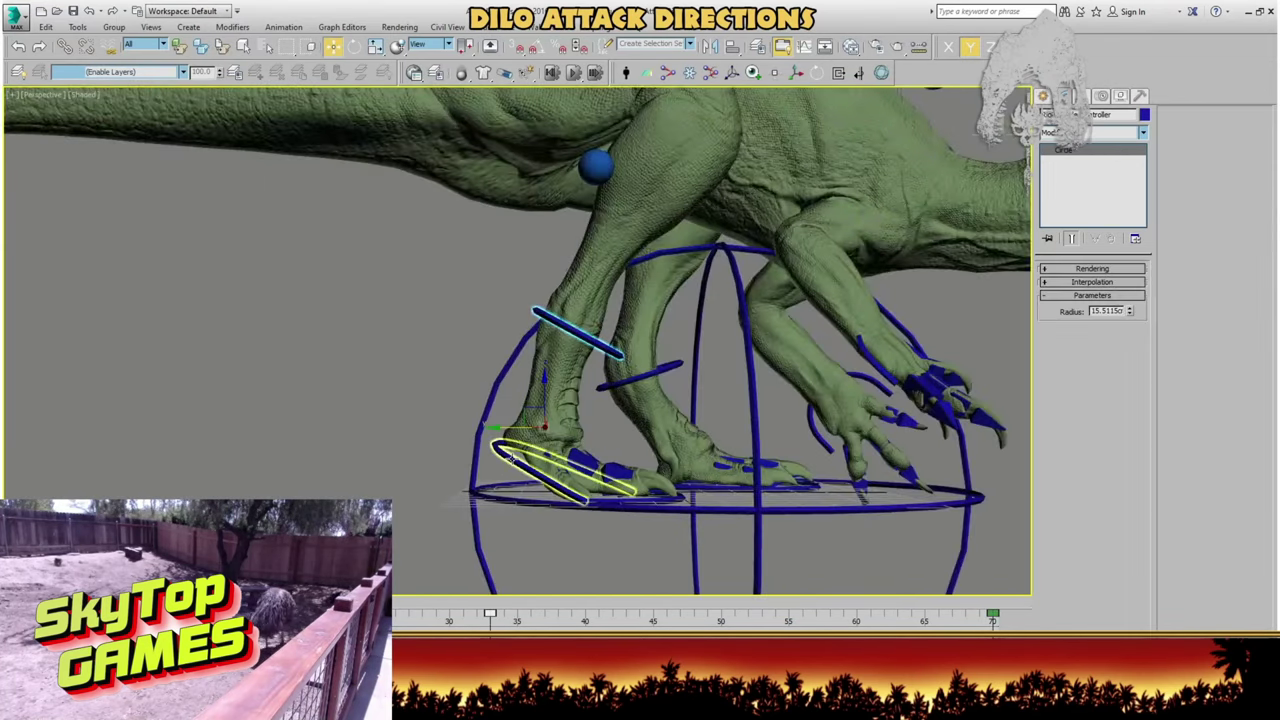
{"action": "key", "text": "slash"}
{"action": "left_click", "coordinate": [507, 452]}
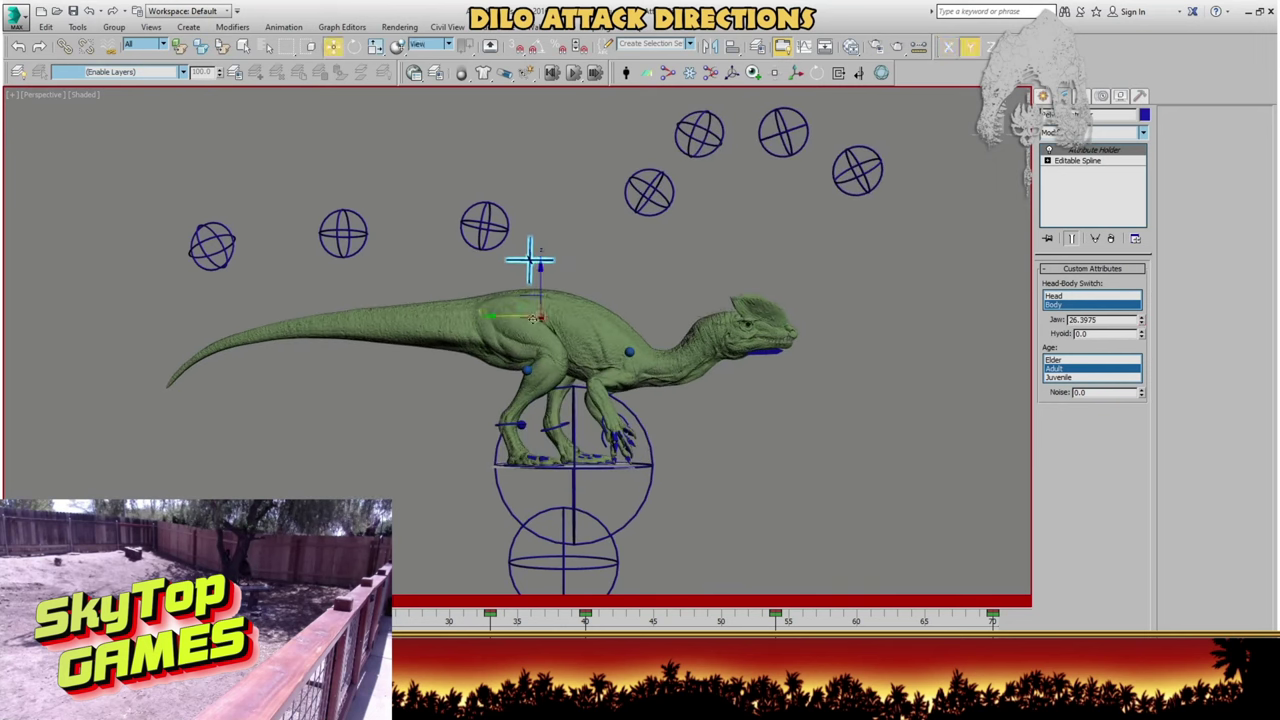
- In the crouched pose, shift the pelvis control slightly forward and up, and rotate it a little
{"action": "left_click_drag", "start_coordinate": [544, 309], "coordinate": [533, 316]}
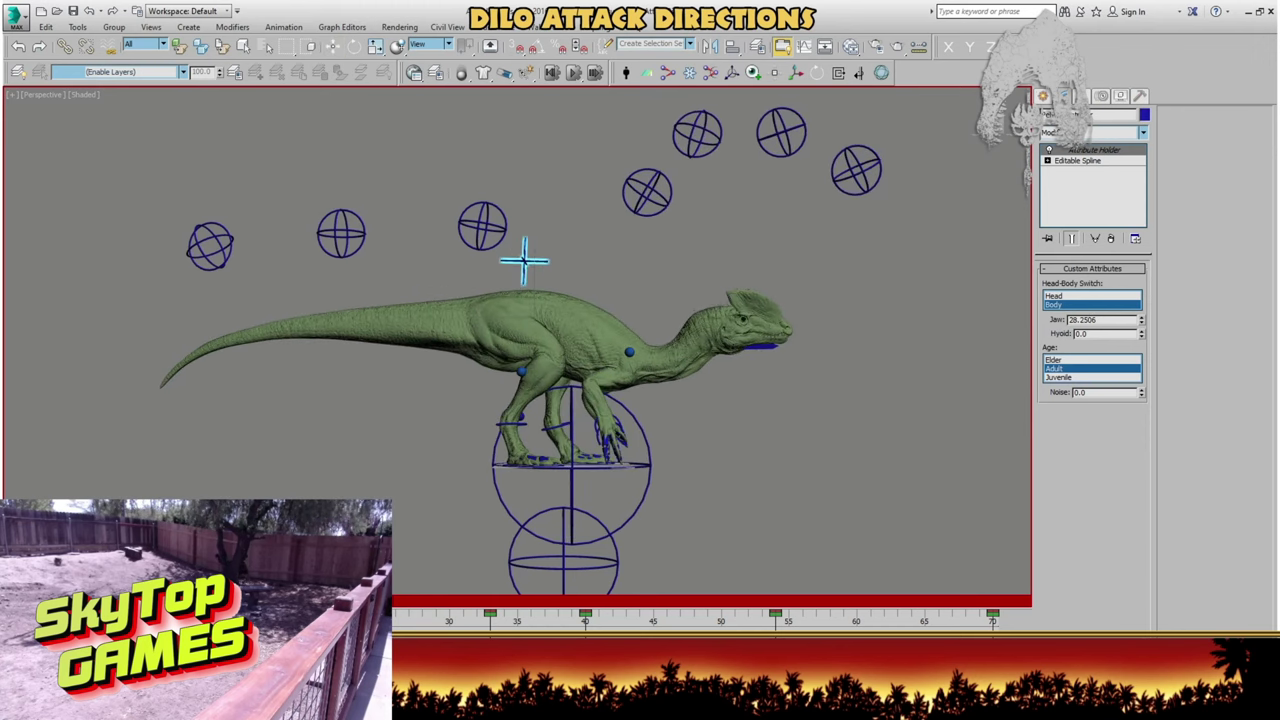
{"action": "key", "text": "w"}
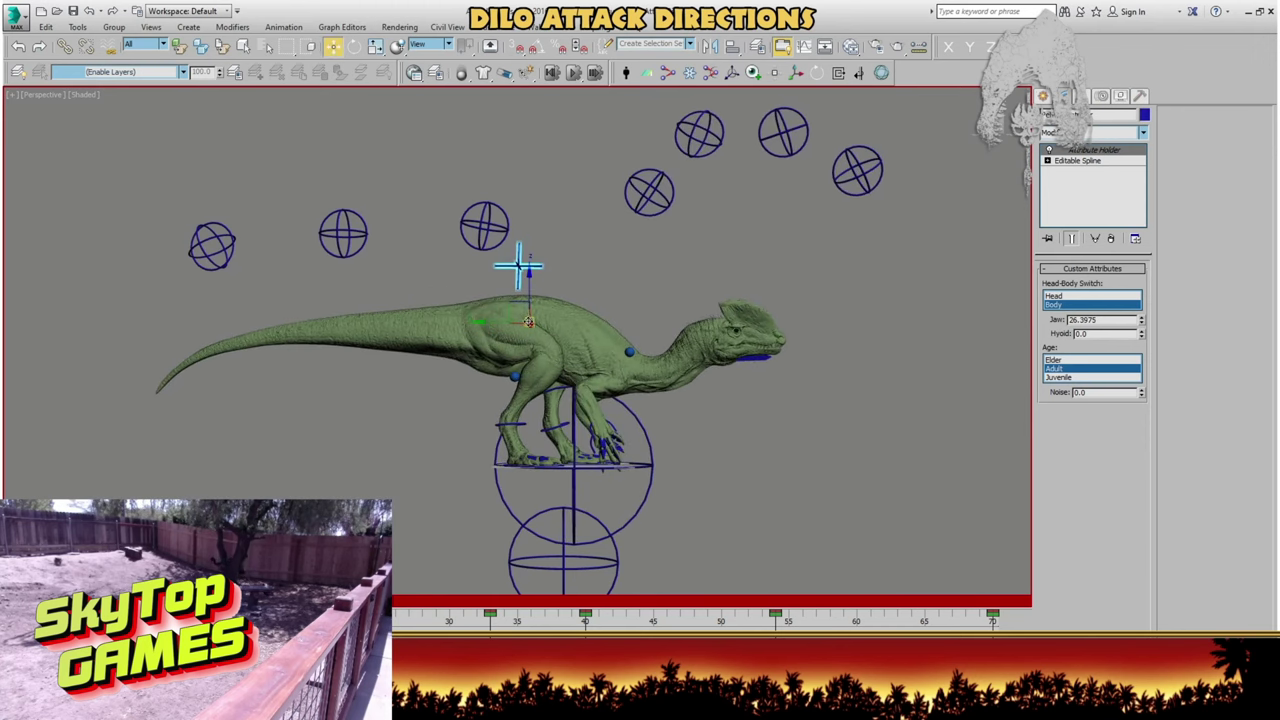
{"action": "left_click_drag", "start_coordinate": [518, 265], "coordinate": [534, 260]}
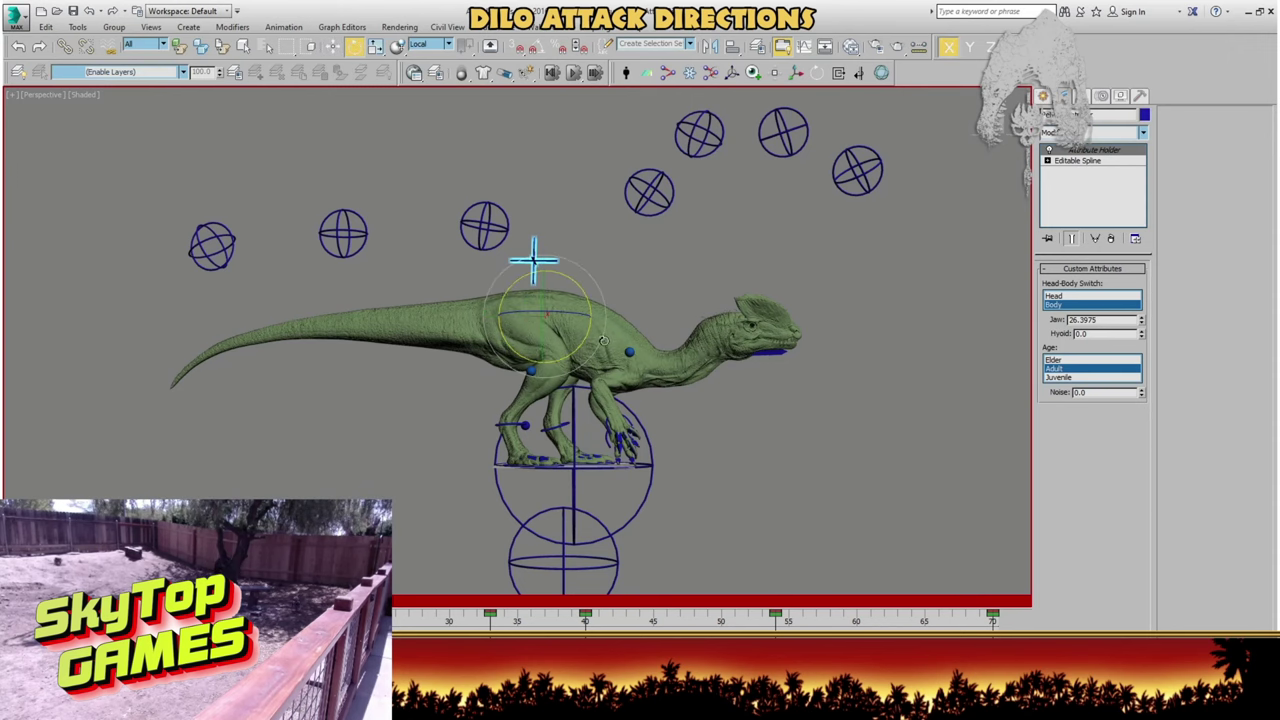
{"action": "left_click_drag", "start_coordinate": [603, 341], "coordinate": [602, 350]}
- Step back and forth through the neighbouring frames and play the animation to check the pelvis motion
{"action": "key", "text": "q"}
{"action": "key", "text": "comma"}
{"action": "key", "text": "comma"}
{"action": "key", "text": "comma"}
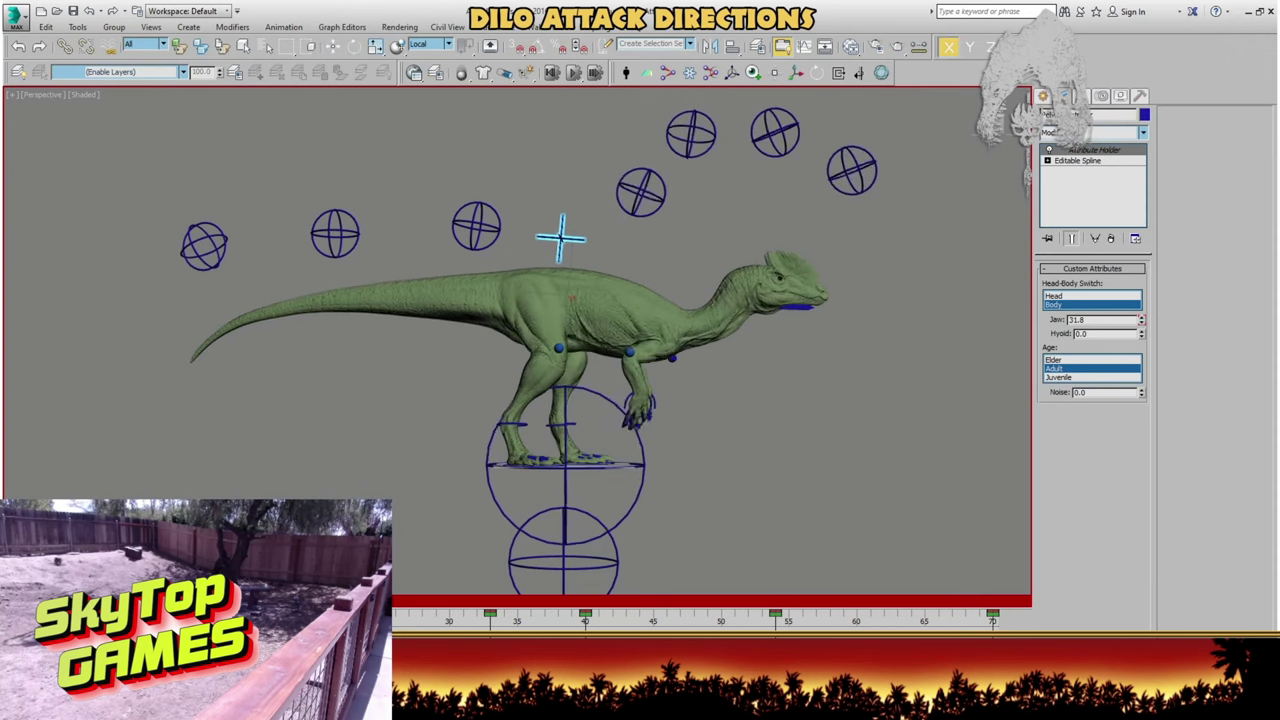
{"action": "key", "text": "period"}
{"action": "key", "text": "period"}
{"action": "key", "text": "period"}
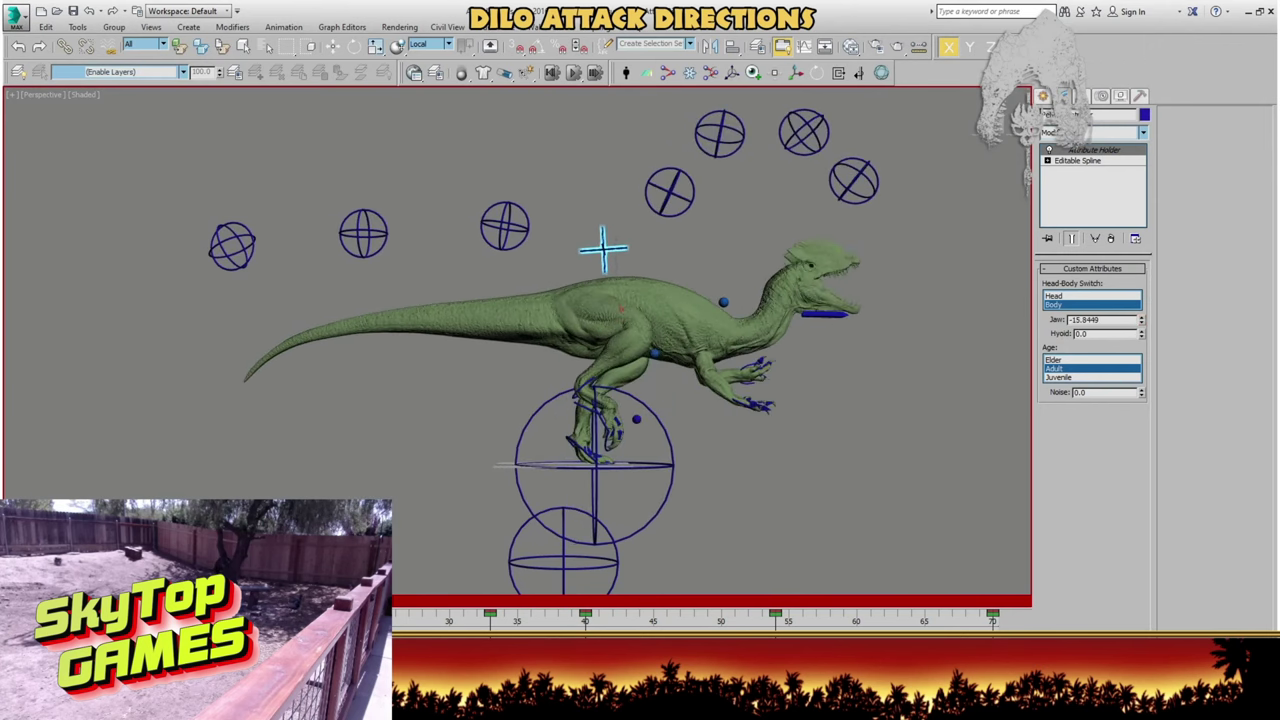
{"action": "key", "text": "slash"}
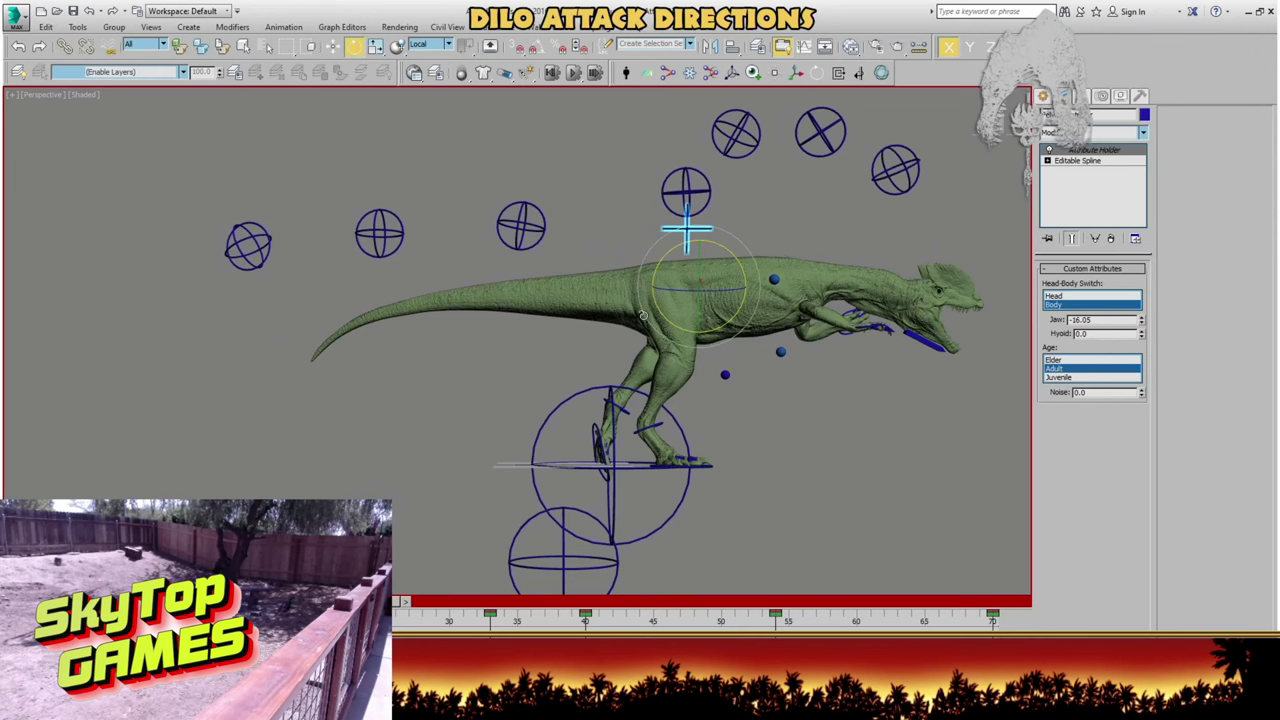
- Pitch the pelvis control upward in the open-jawed lunge pose and turn off Auto Key after reviewing the playback
{"action": "left_click_drag", "start_coordinate": [643, 316], "coordinate": [645, 328]}
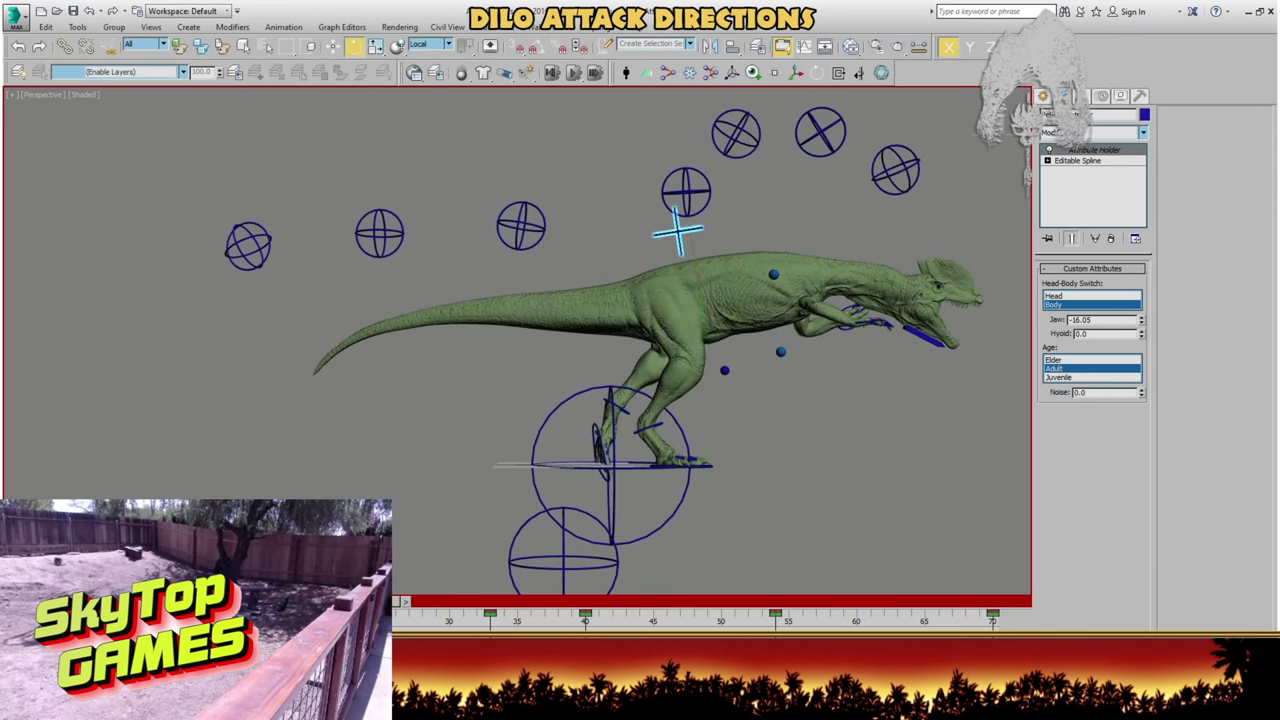
{"action": "left_click_drag", "start_coordinate": [349, 587], "coordinate": [752, 566]}
{"action": "key", "text": "slash"}
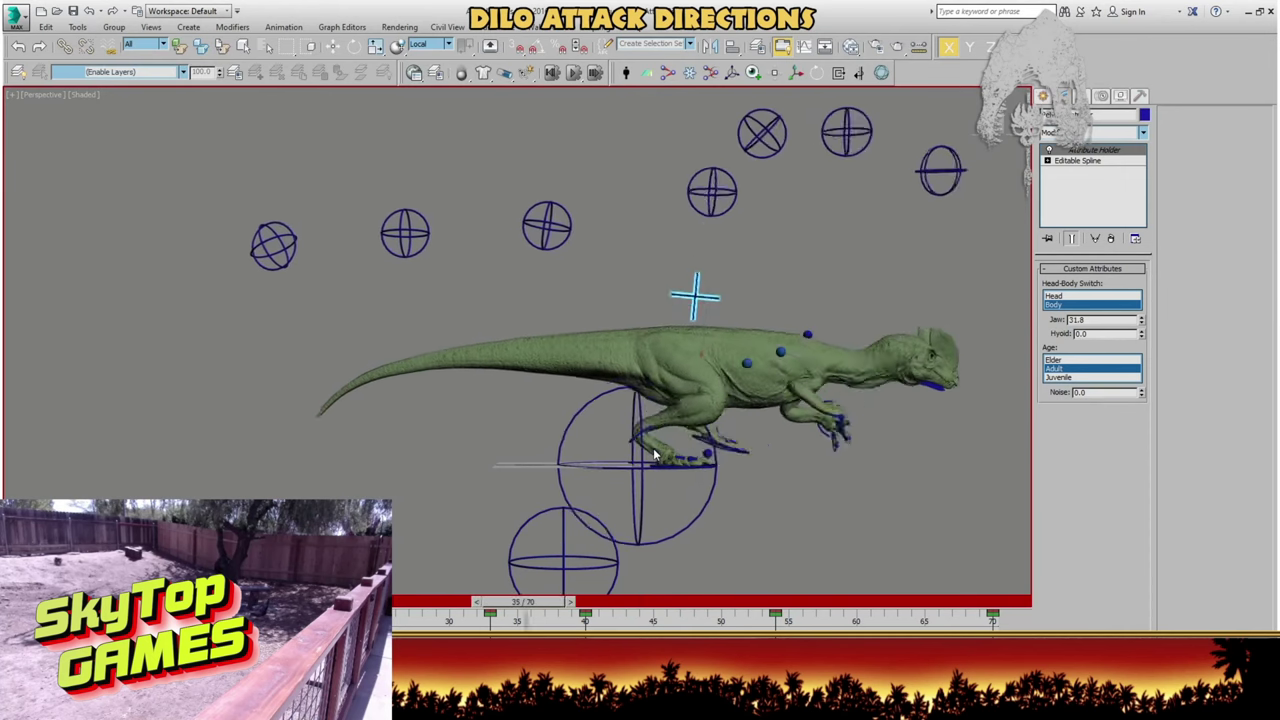
{"action": "scroll", "coordinate": [598, 401], "scroll_direction": "down", "scroll_amount": 3}
{"action": "middle_click_drag", "start_coordinate": [542, 367], "coordinate": [430, 432]}
{"action": "key", "text": "slash"}
{"action": "key", "text": "n"}
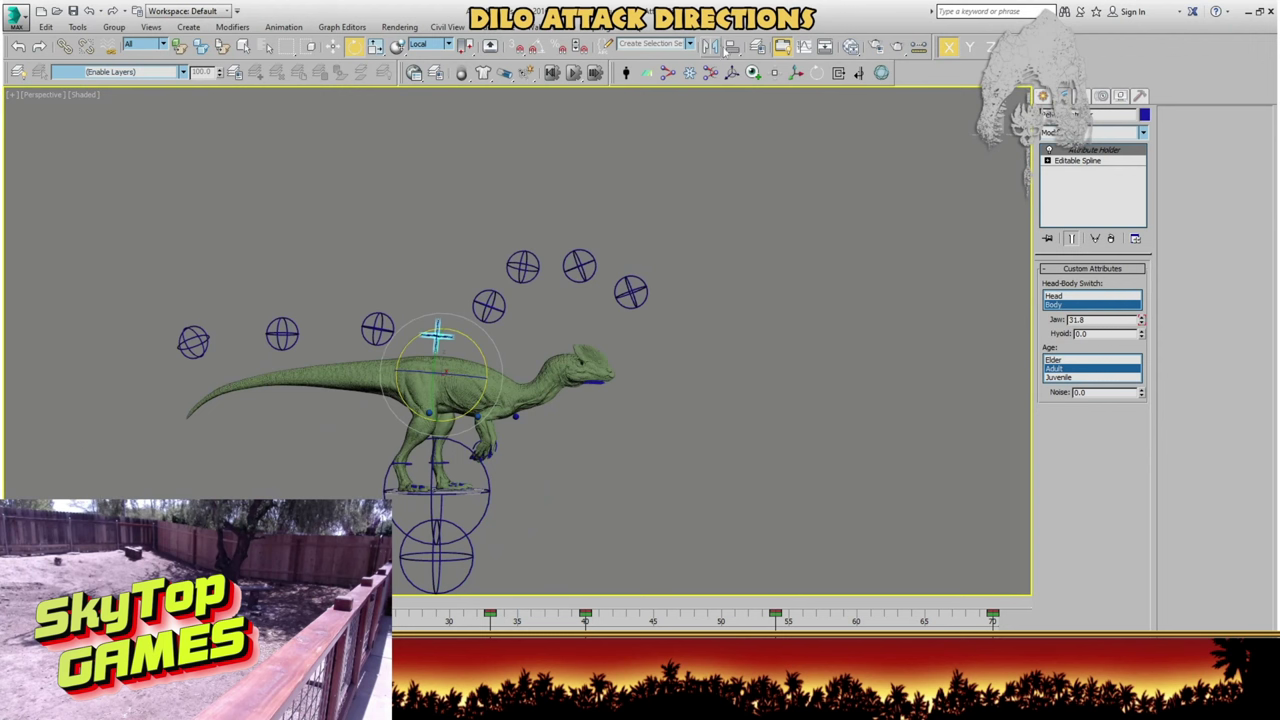
{"action": "left_click", "coordinate": [765, 49]}
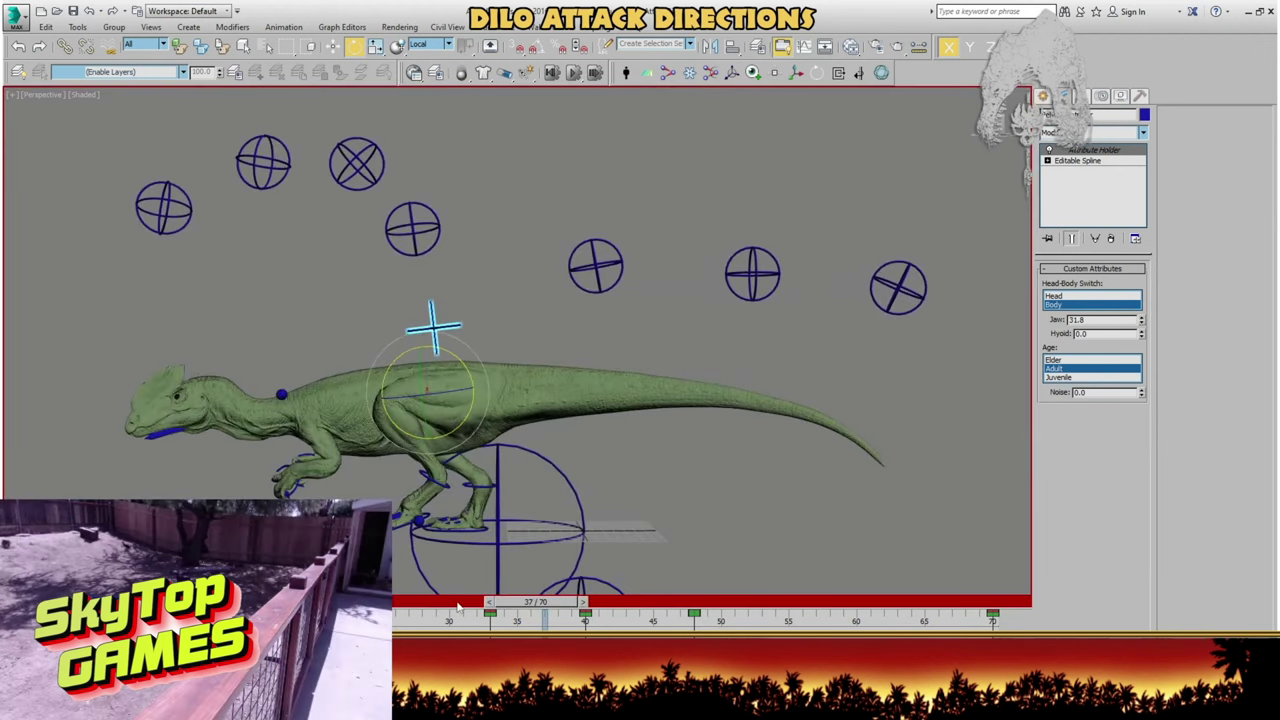
- Move the pelvis control's key from frame 48 to frame 54 and review the timing
{"action": "left_click_drag", "start_coordinate": [495, 607], "coordinate": [693, 612]}
{"action": "left_click", "coordinate": [694, 614]}
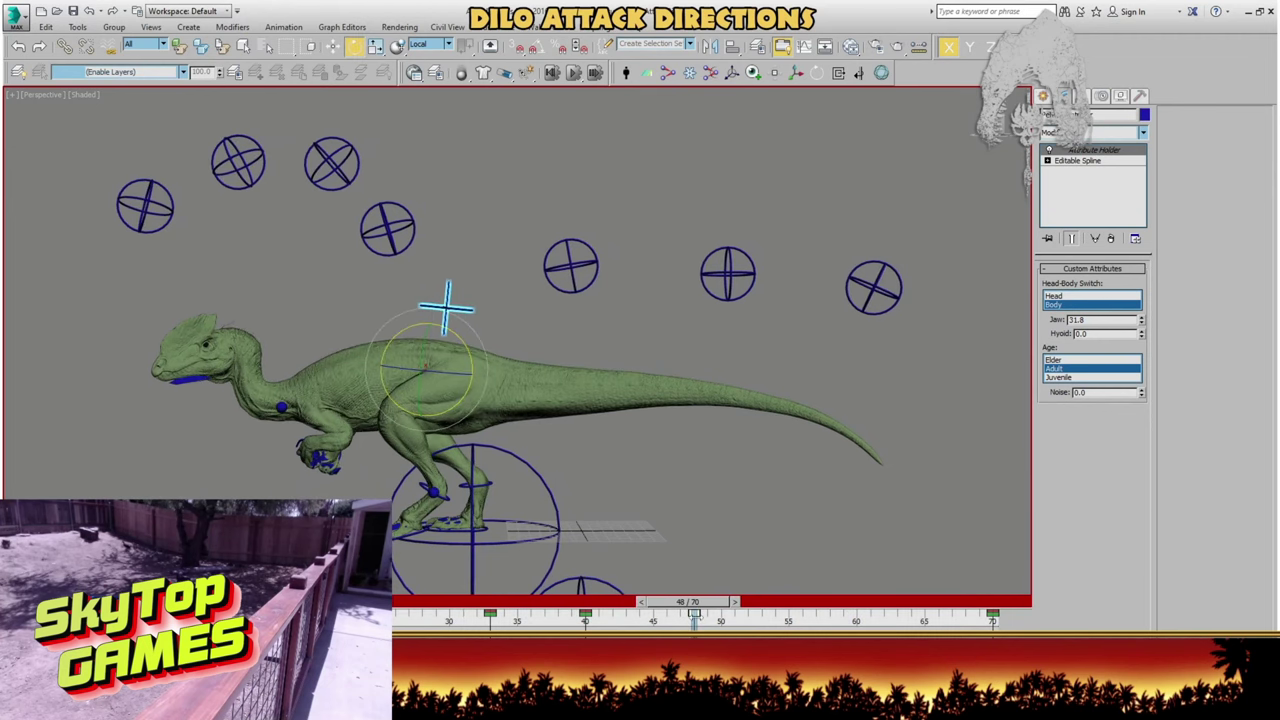
{"action": "left_click_drag", "start_coordinate": [779, 616], "coordinate": [776, 615]}
{"action": "key", "text": "slash"}
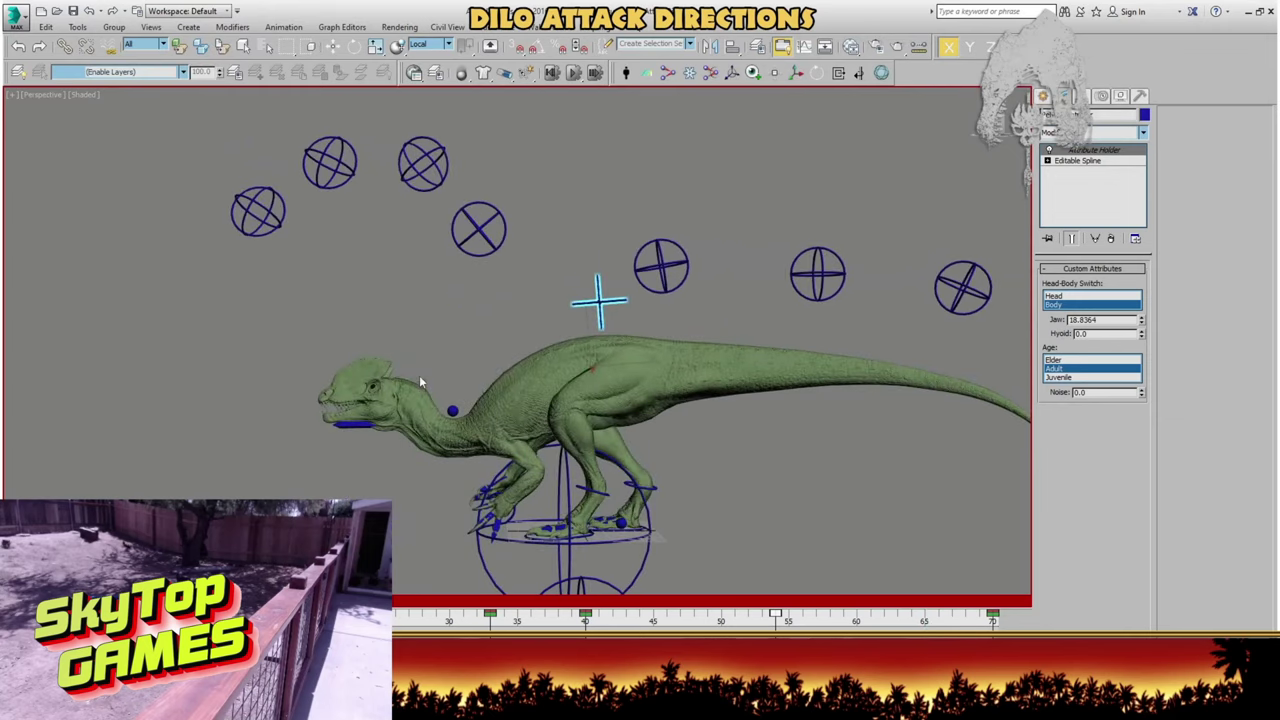
{"action": "key", "text": "slash"}
{"action": "left_click_drag", "start_coordinate": [646, 603], "coordinate": [791, 609]}
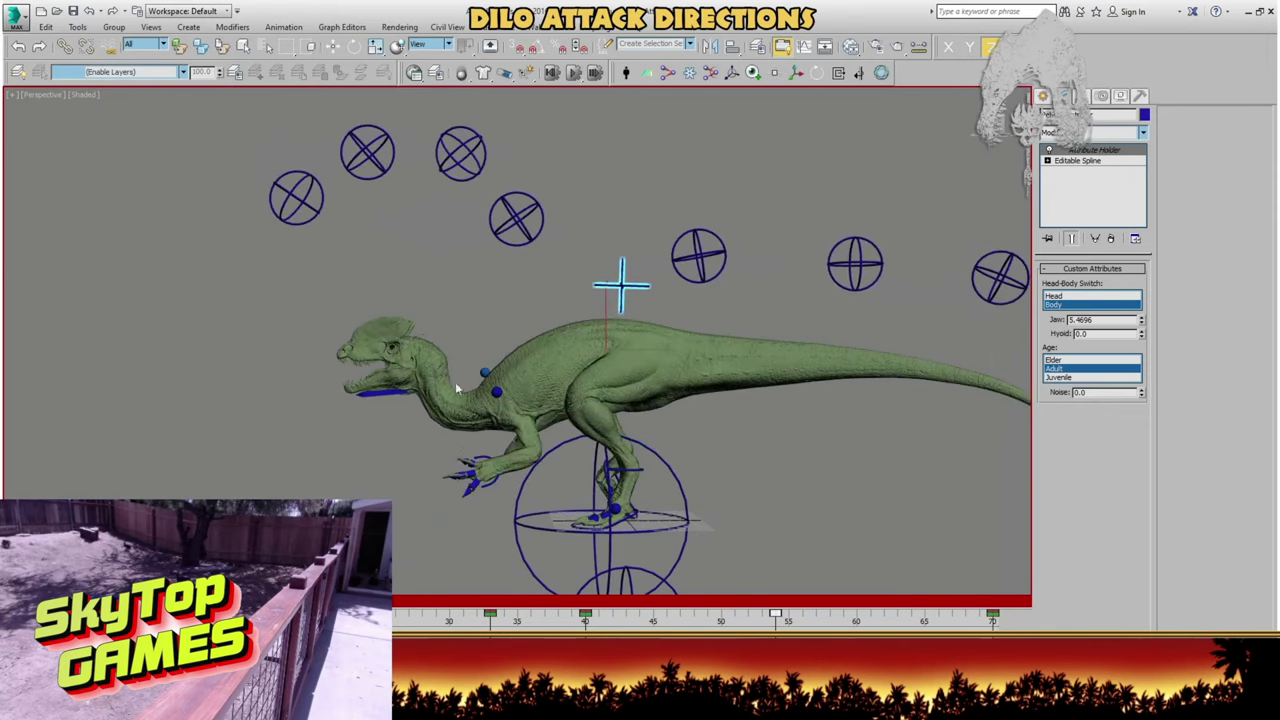
- Lower the pelvis control slightly at frame 40 and play the animation from frame 54 to check it
{"action": "key", "text": "slash"}
{"action": "key", "text": "w"}
{"action": "left_click_drag", "start_coordinate": [372, 604], "coordinate": [592, 608]}
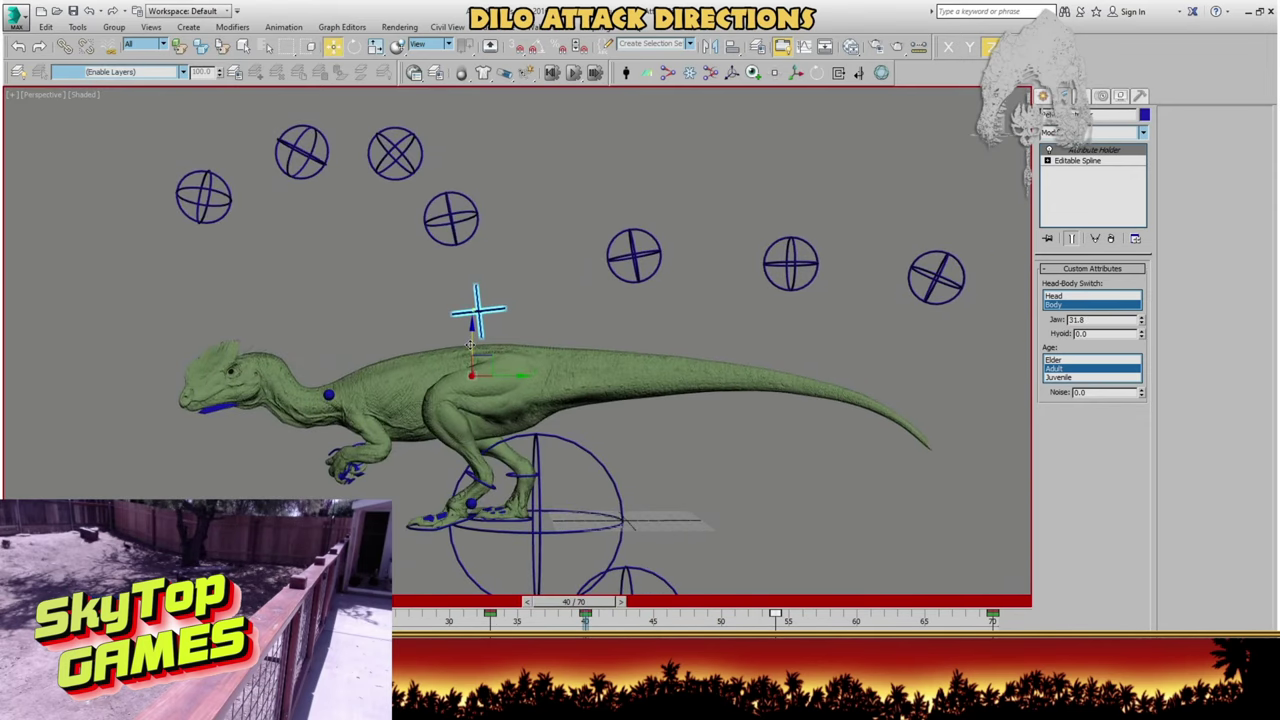
{"action": "left_click_drag", "start_coordinate": [470, 345], "coordinate": [470, 354]}
{"action": "left_click", "coordinate": [772, 603]}
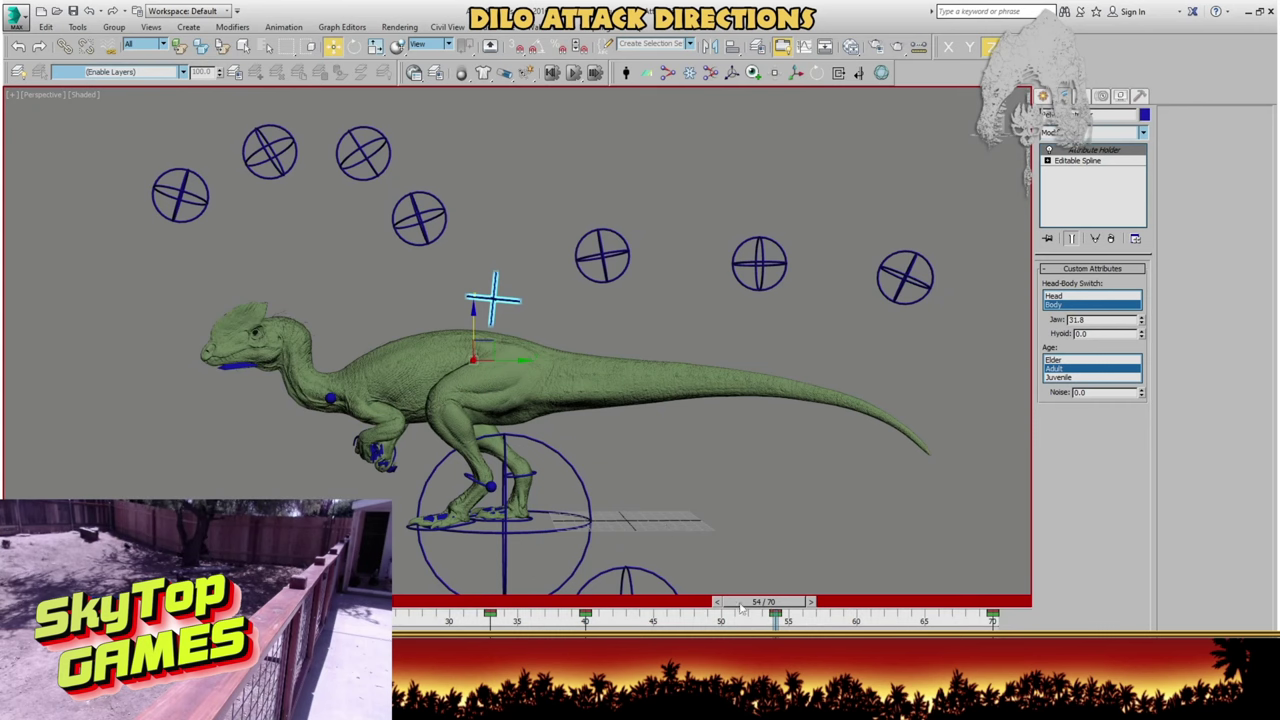
{"action": "key", "text": "/"}
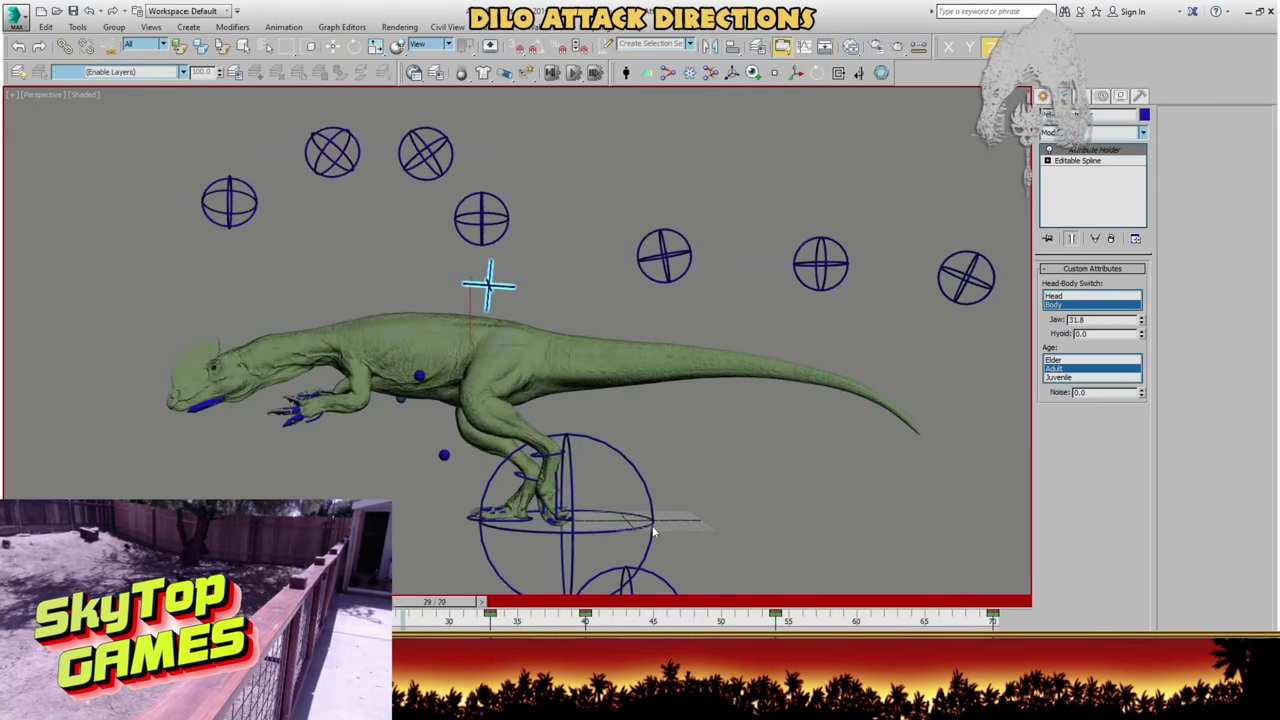
{"action": "key", "text": "/"}
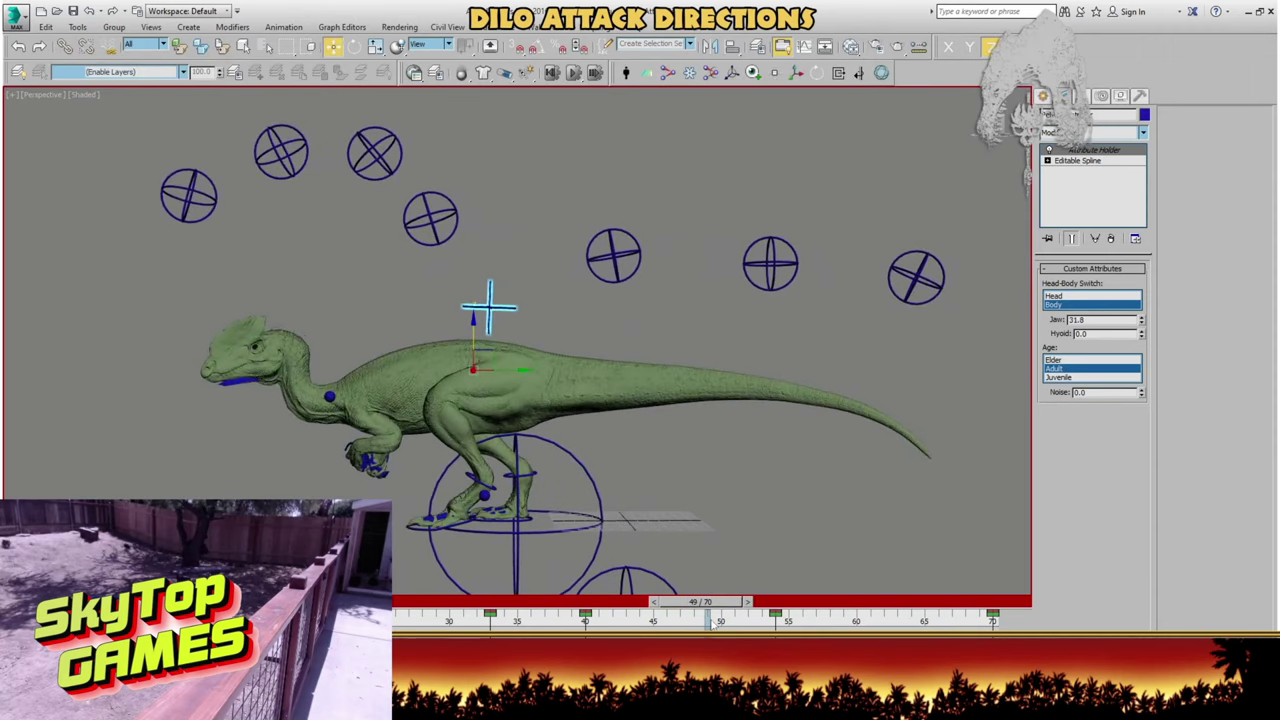
- Delete the pelvis control's key at frame 54 and play the animation to check the crouch
{"action": "left_click_drag", "start_coordinate": [747, 618], "coordinate": [787, 618]}
{"action": "key", "text": "Delete"}
{"action": "key", "text": "/"}
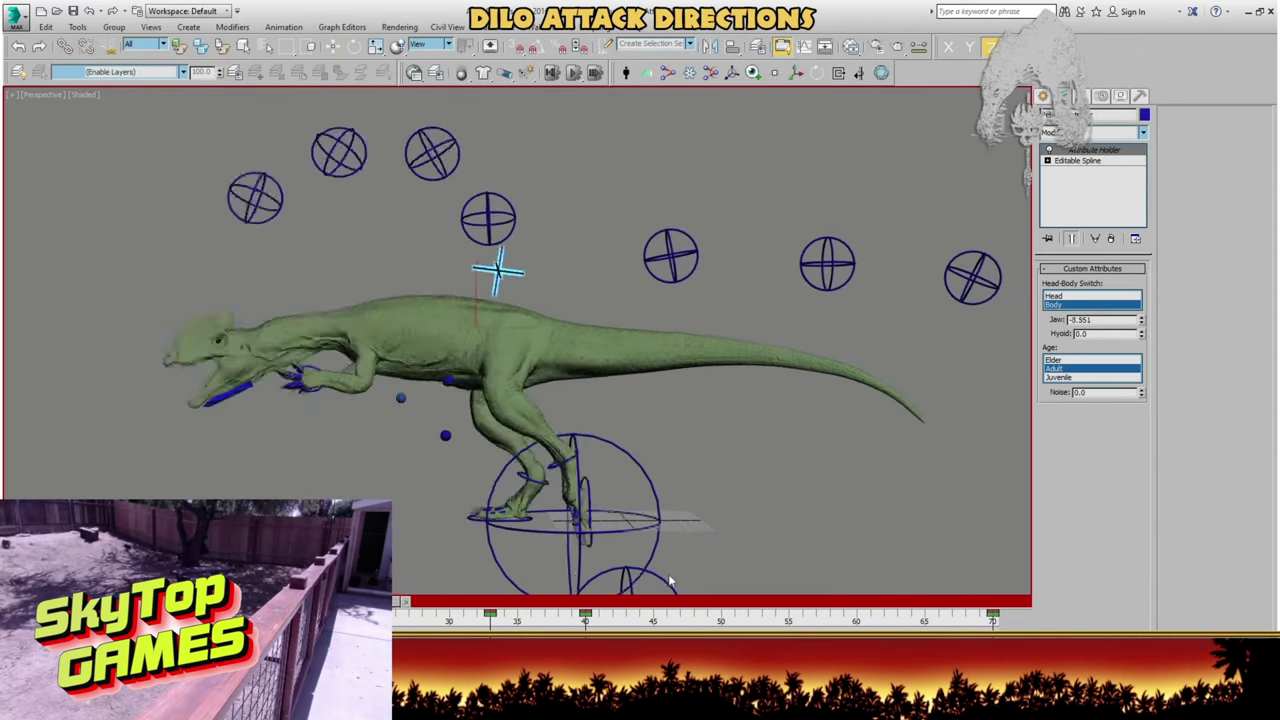
{"action": "key", "text": "/"}
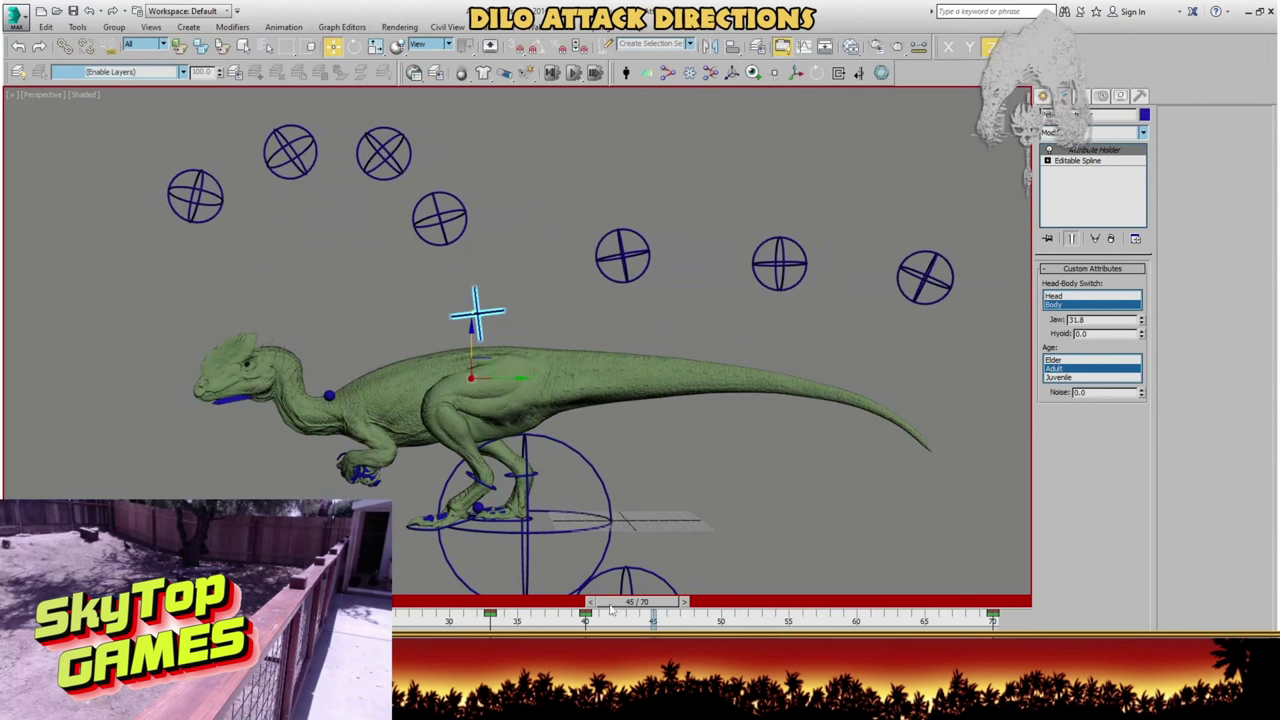
{"action": "left_click_drag", "start_coordinate": [612, 609], "coordinate": [558, 602]}
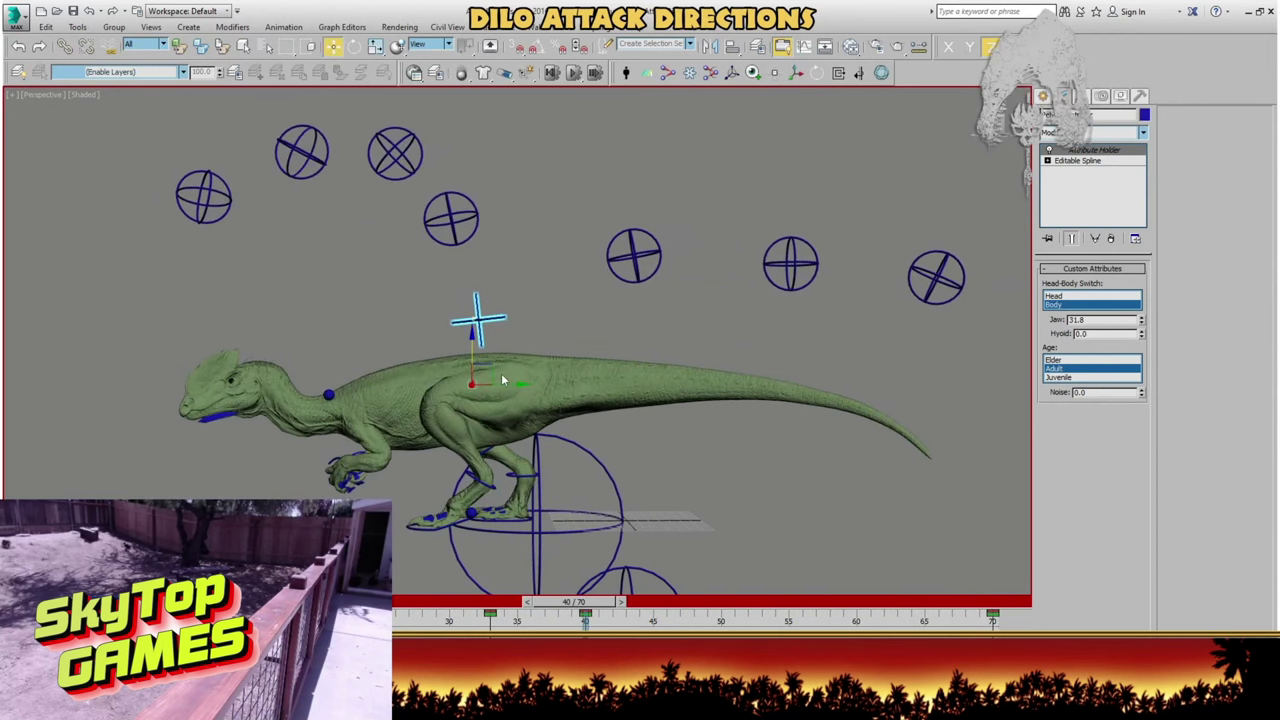
{"action": "key", "text": "/"}
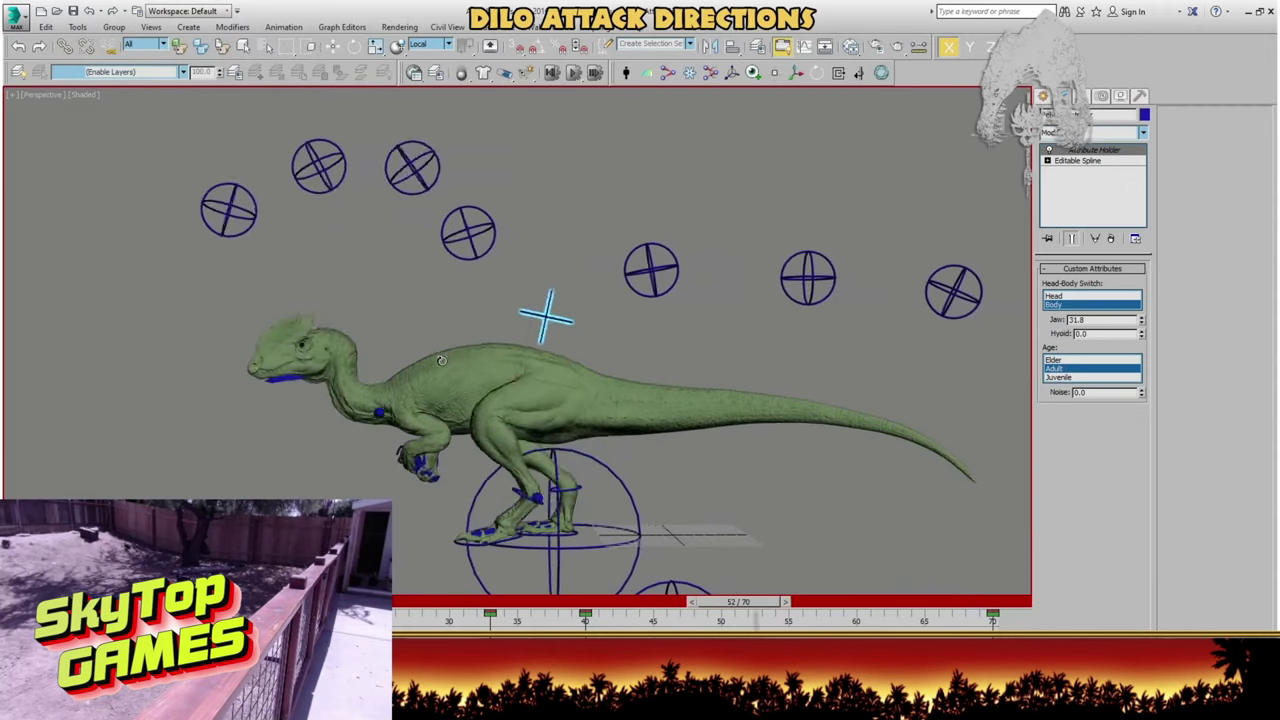
- Examine the near arm's motion up close and select the raised hand's controls at frame 36
{"action": "scroll", "coordinate": [438, 360], "scroll_direction": "up", "scroll_amount": 6}
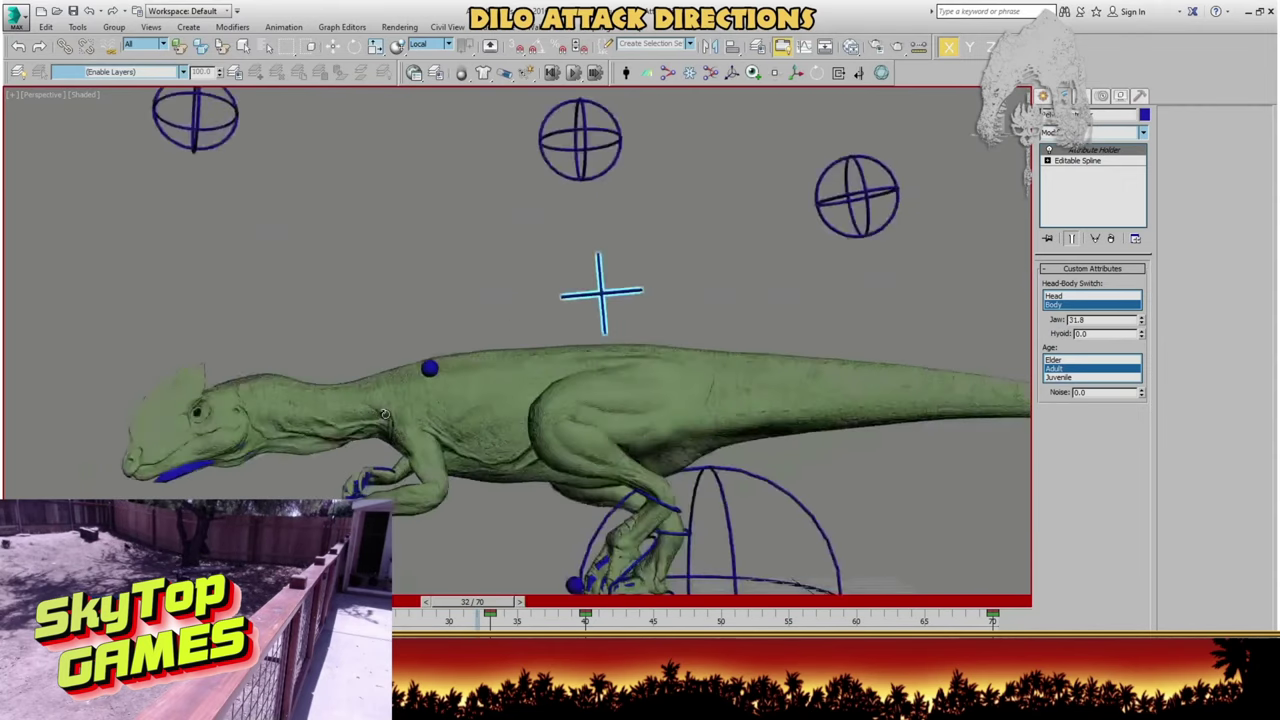
{"action": "middle_click_drag", "start_coordinate": [431, 440], "coordinate": [430, 264]}
{"action": "key", "text": "slash"}
{"action": "middle_click_drag", "start_coordinate": [443, 449], "coordinate": [410, 530], "text": "alt"}
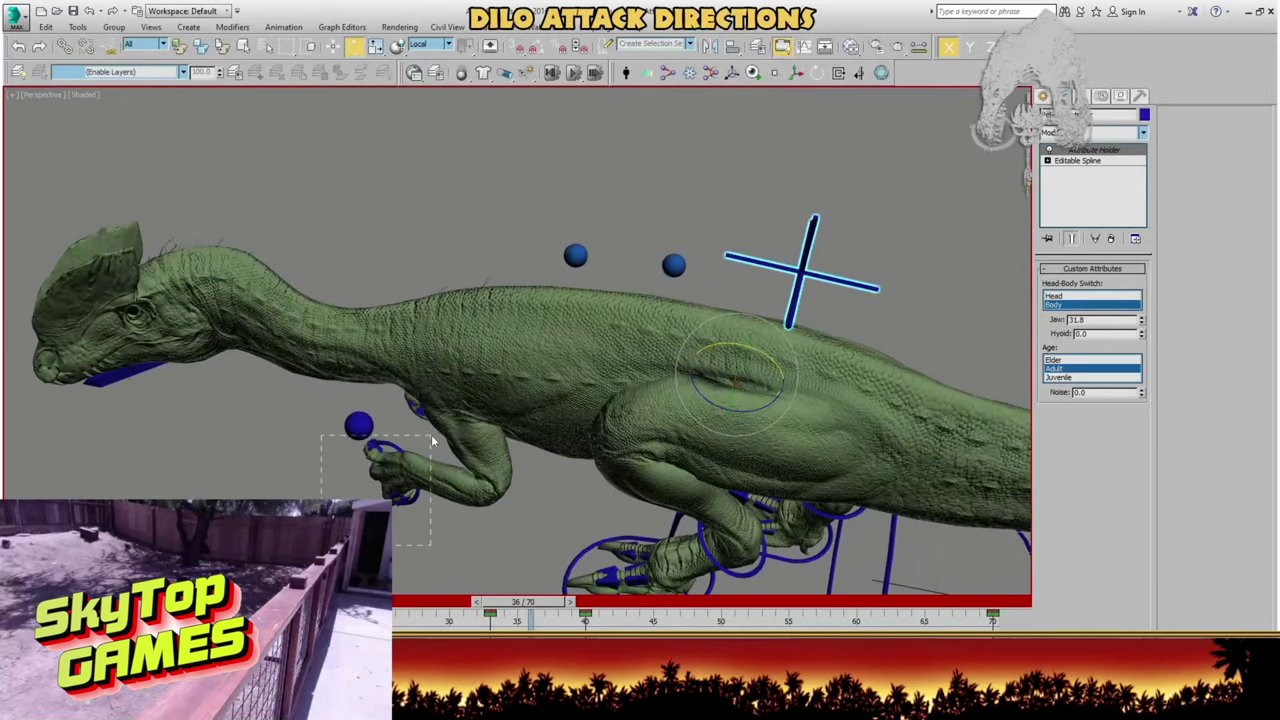
{"action": "left_click_drag", "start_coordinate": [431, 436], "coordinate": [431, 435]}
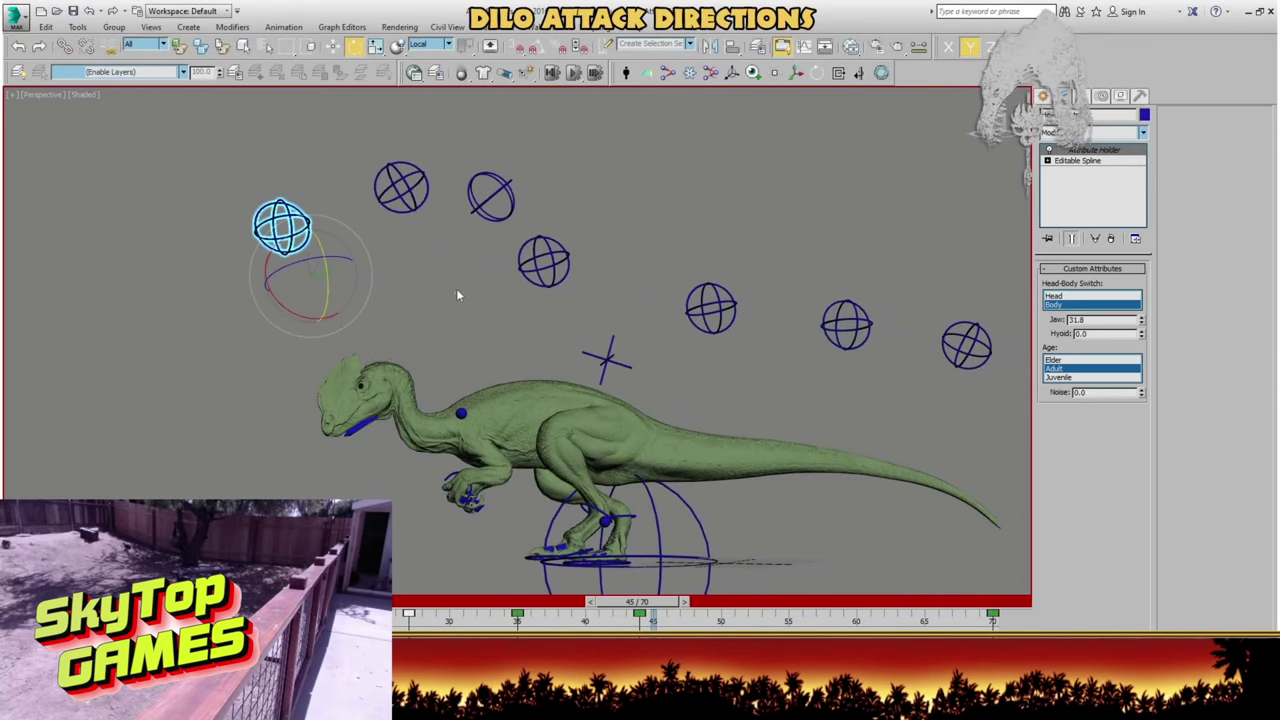
- At frame 45, rotate the lower neck control, the third sphere from the head, to refine the neck's bend
{"action": "left_click", "coordinate": [490, 195]}
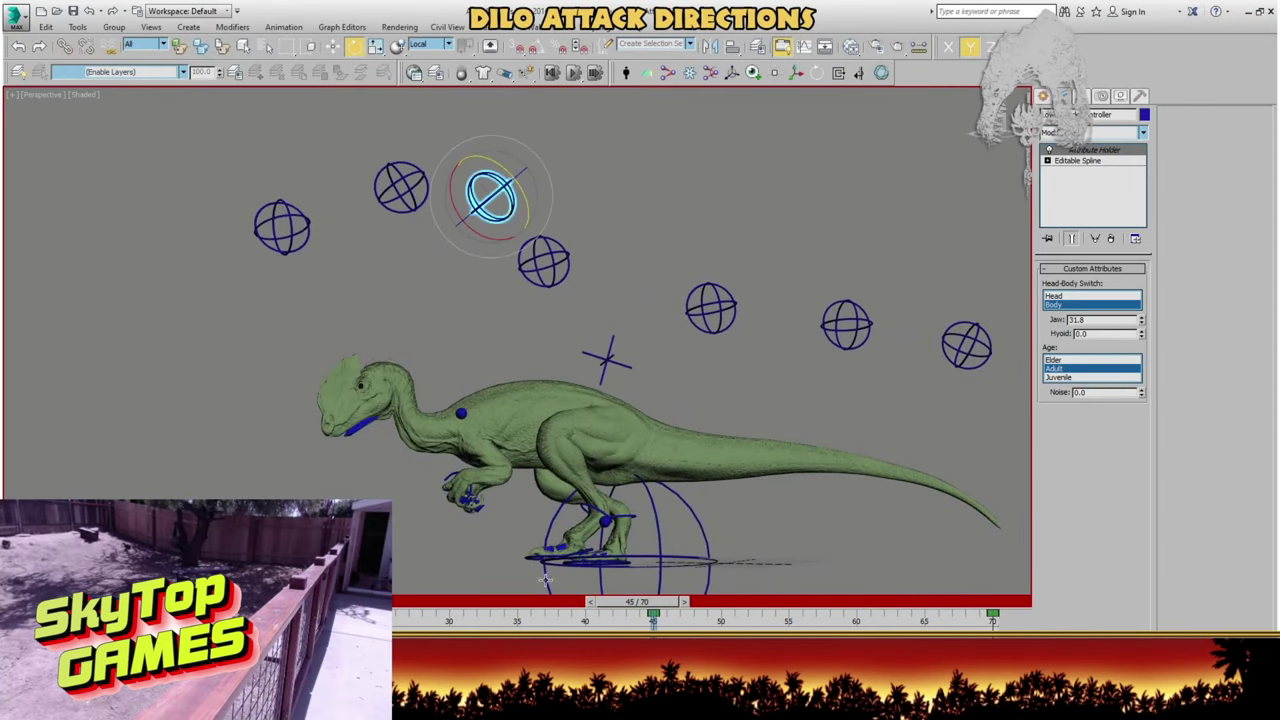
{"action": "mouse_move", "coordinate": [622, 608]}
{"action": "left_mouse_down"}
{"action": "mouse_move", "coordinate": [497, 610]}
{"action": "mouse_move", "coordinate": [710, 616]}
{"action": "mouse_move", "coordinate": [633, 614]}
{"action": "left_mouse_up"}
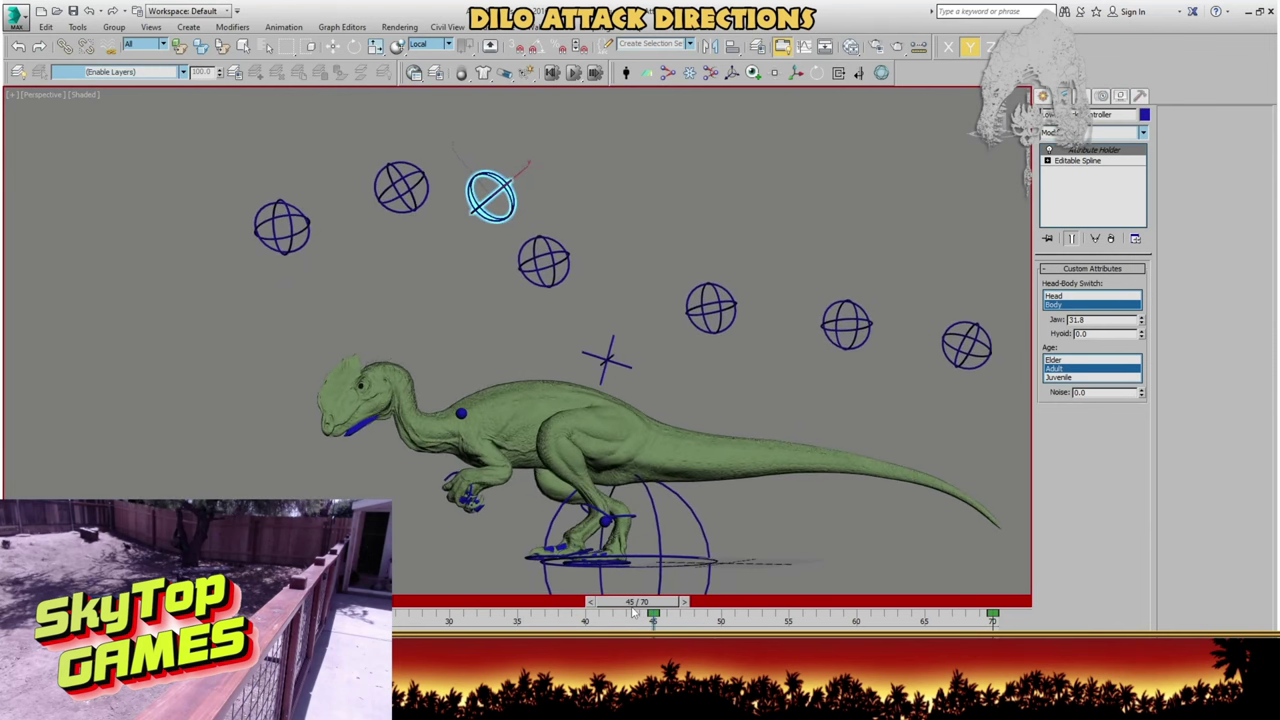
{"action": "mouse_move", "coordinate": [454, 250]}
{"action": "left_mouse_down"}
{"action": "mouse_move", "coordinate": [451, 300]}
{"action": "mouse_move", "coordinate": [447, 253]}
{"action": "left_mouse_up"}
{"action": "left_click_drag", "start_coordinate": [507, 210], "coordinate": [499, 217]}
{"action": "middle_click_drag", "start_coordinate": [499, 217], "coordinate": [554, 242], "text": "alt"}
{"action": "left_click_drag", "start_coordinate": [495, 188], "coordinate": [505, 187]}
{"action": "middle_click_drag", "start_coordinate": [510, 262], "coordinate": [443, 304], "text": "alt"}
{"action": "middle_click_drag", "start_coordinate": [594, 545], "coordinate": [544, 558], "text": "alt"}
{"action": "middle_click_drag", "start_coordinate": [484, 307], "coordinate": [467, 332], "text": "alt"}
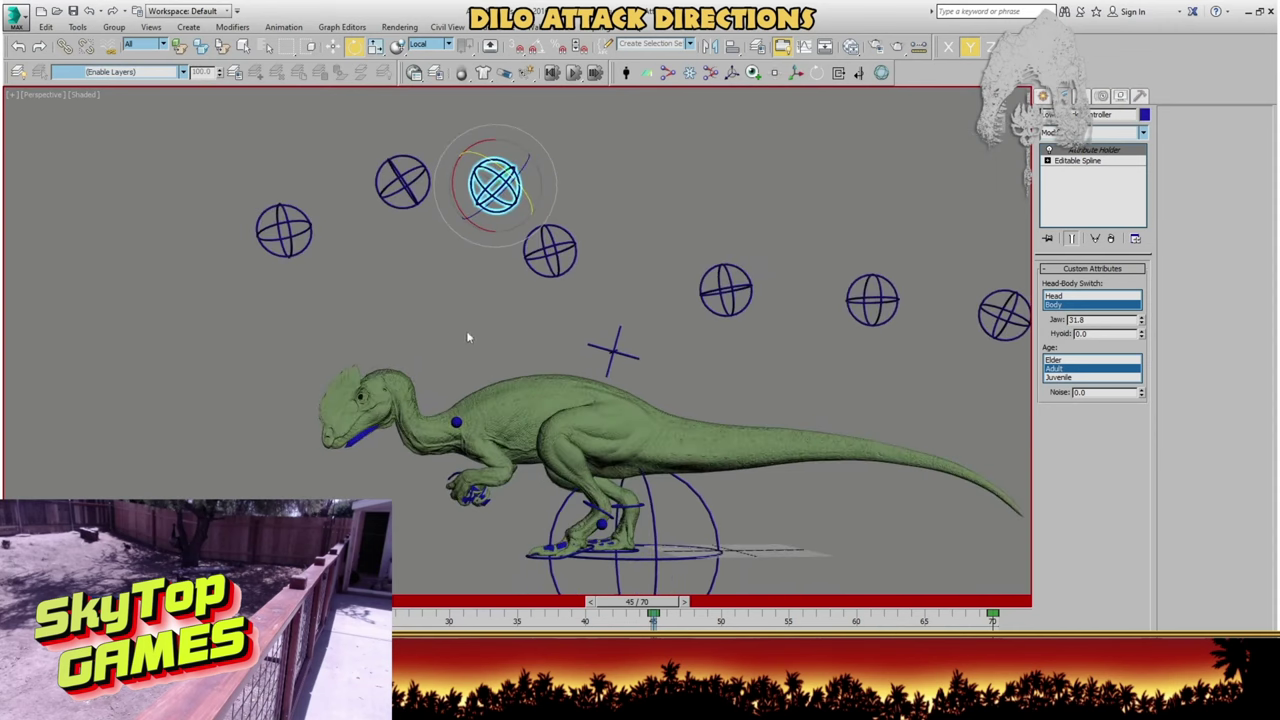
{"action": "left_click_drag", "start_coordinate": [455, 236], "coordinate": [400, 289]}
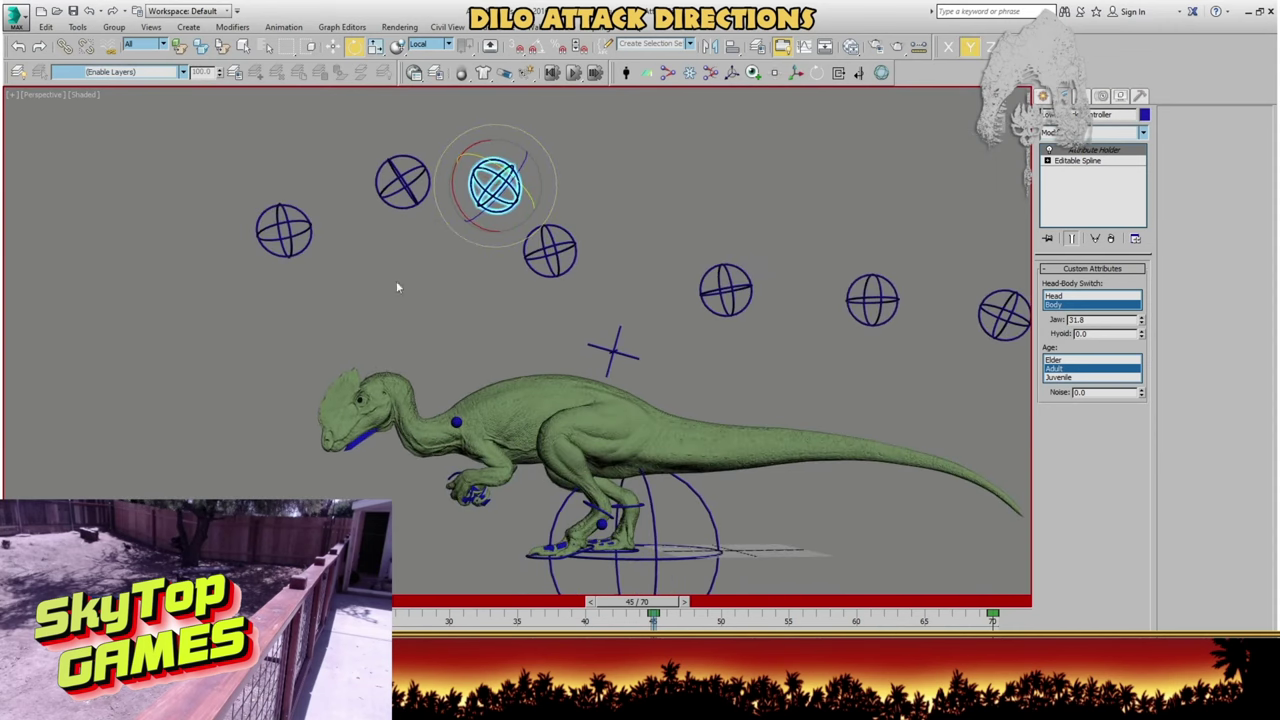
- Try moving the upper neck control's key from frame 45 to frame 48 and play the animation
{"action": "left_click_drag", "start_coordinate": [371, 188], "coordinate": [406, 251]}
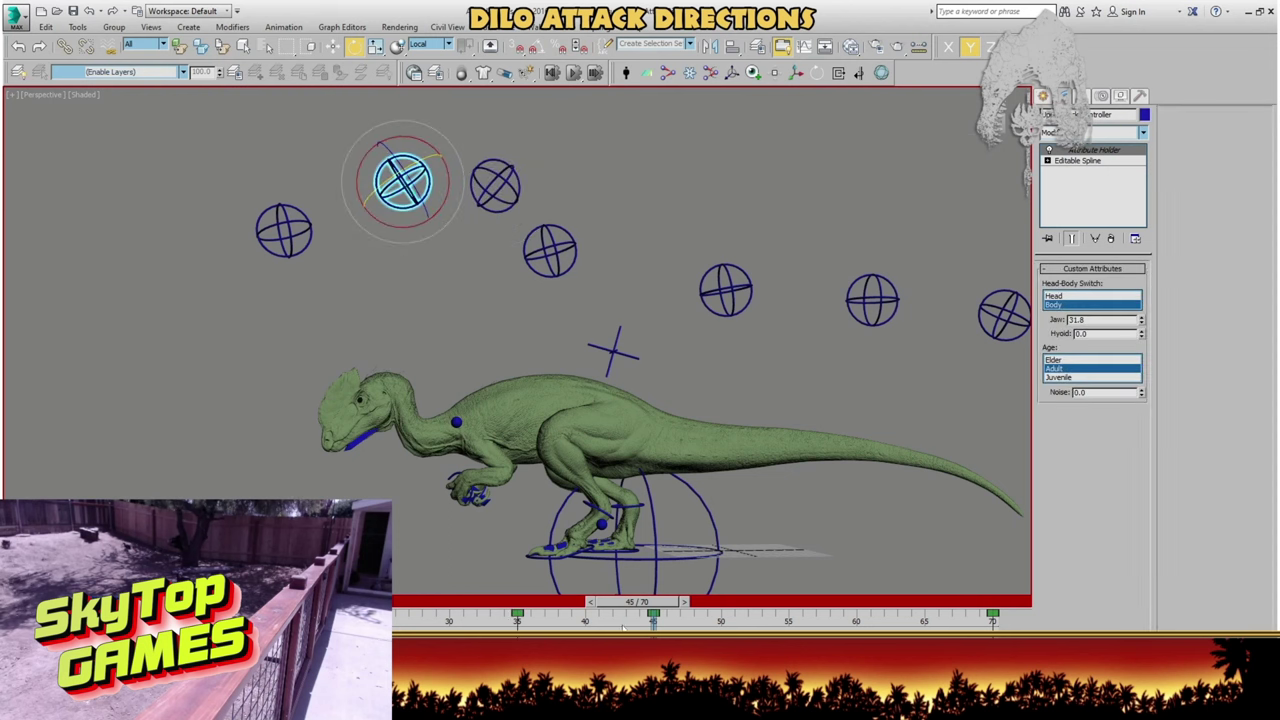
{"action": "left_click_drag", "start_coordinate": [697, 617], "coordinate": [695, 616]}
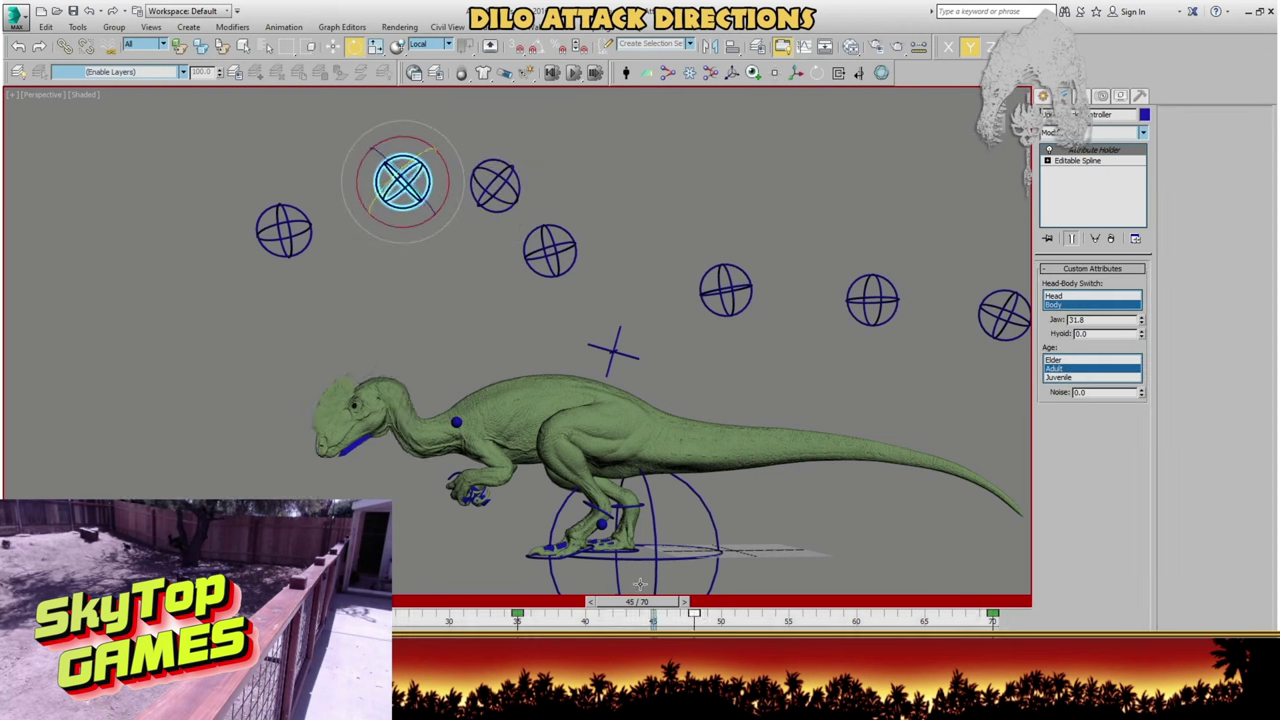
{"action": "left_click_drag", "start_coordinate": [601, 592], "coordinate": [652, 616]}
{"action": "key", "text": "ctrl+z"}
{"action": "left_click", "coordinate": [344, 388]}
{"action": "key", "text": "slash"}
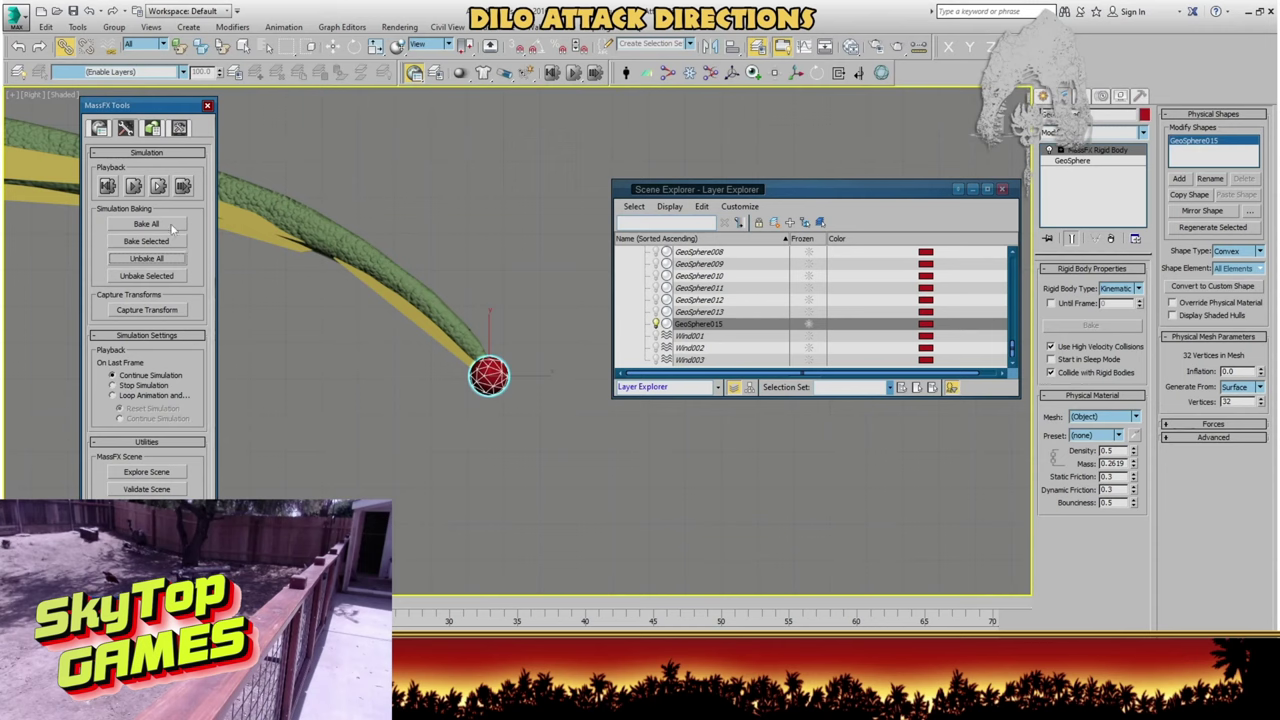
- Bake the MassFX simulation for all the rigid bodies
{"action": "left_click", "coordinate": [132, 227]}
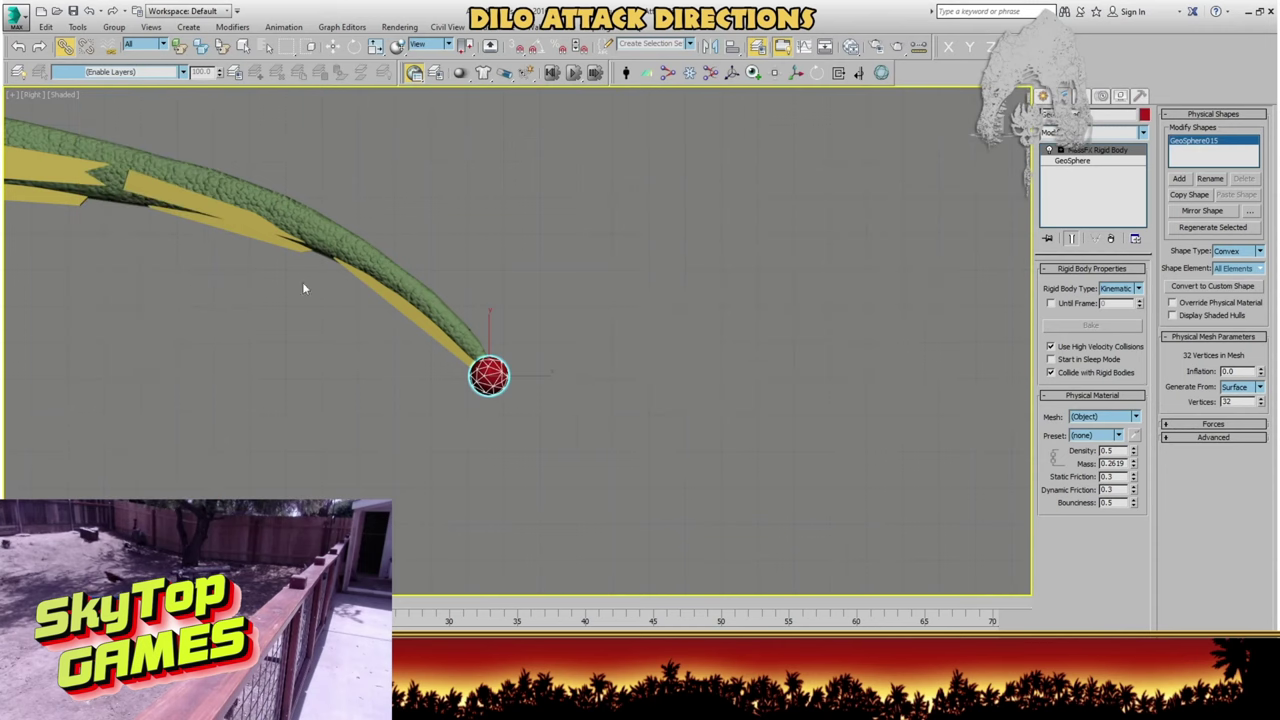